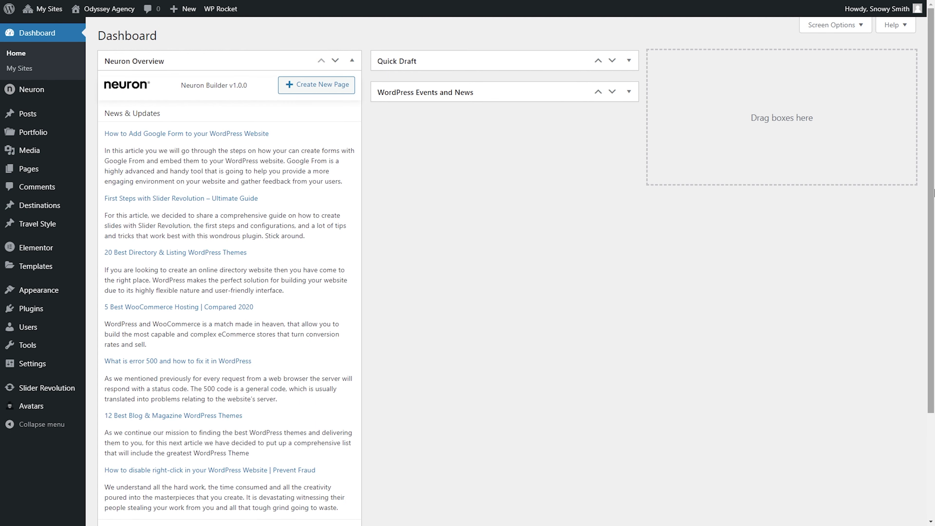
# From the Theme Builder's Footer list, start a new Footer template and begin naming it 'Footer Templa'.
pyautogui.moveTo(63, 262)
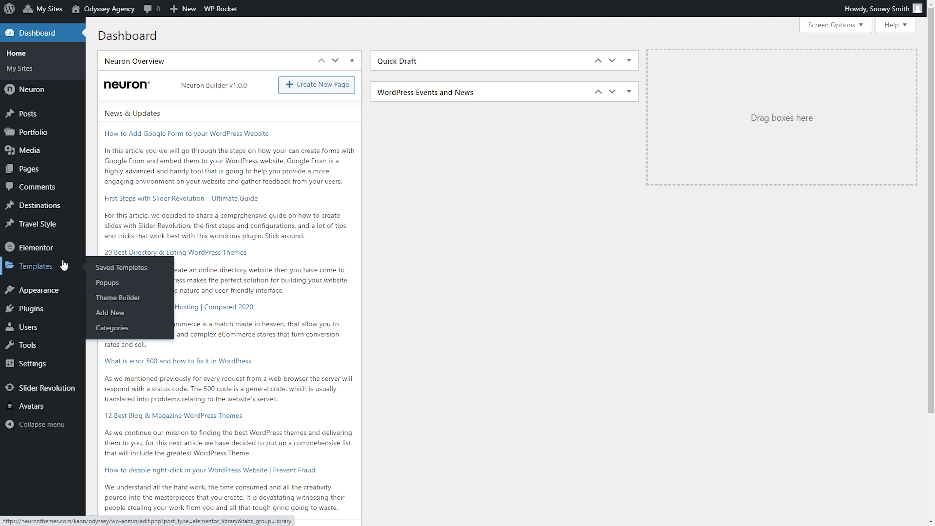
pyautogui.click(130, 301)
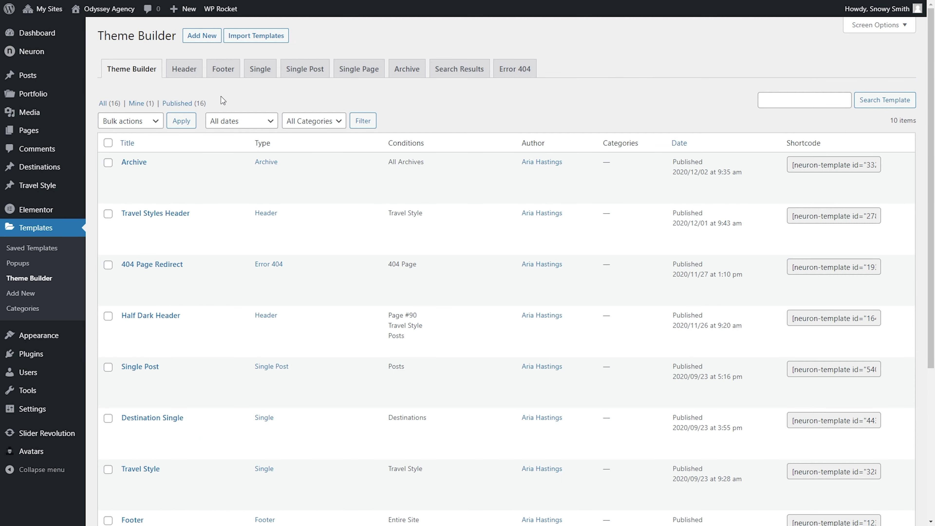
pyautogui.click(232, 77)
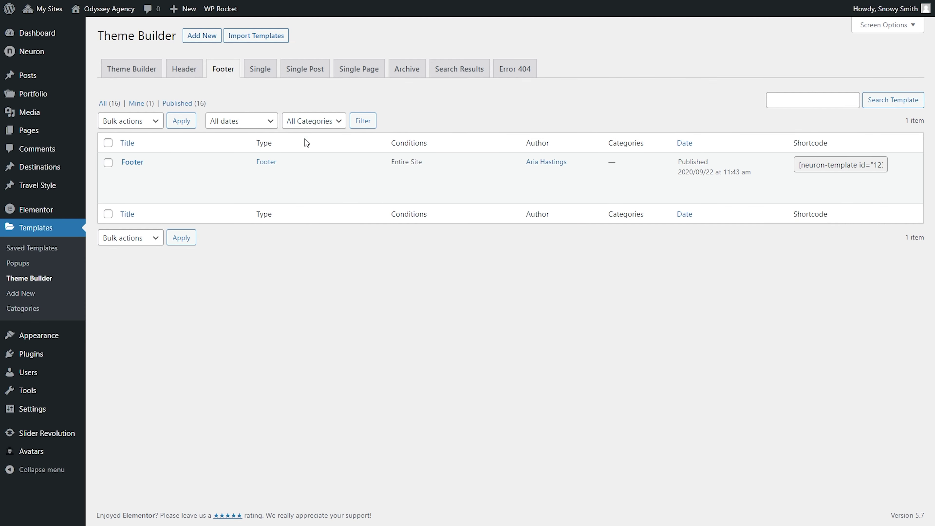
pyautogui.moveTo(328, 159)
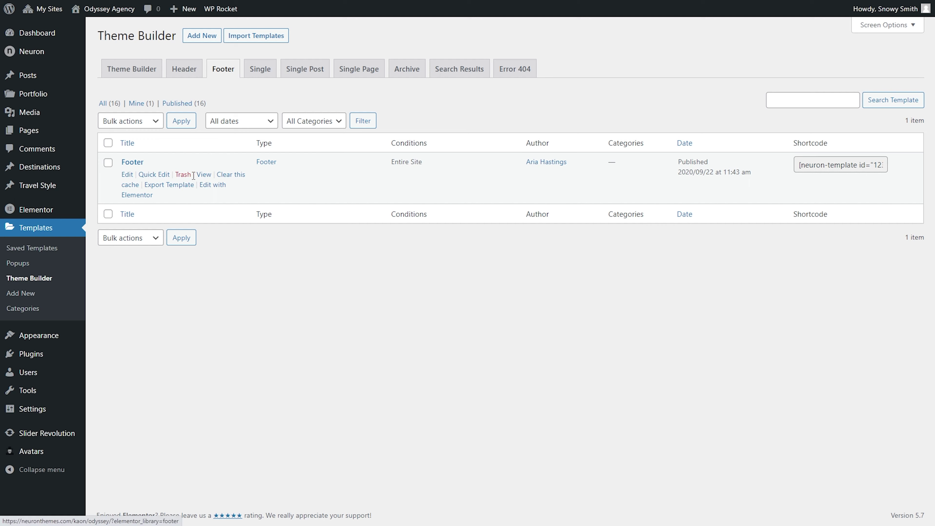
pyautogui.click(208, 40)
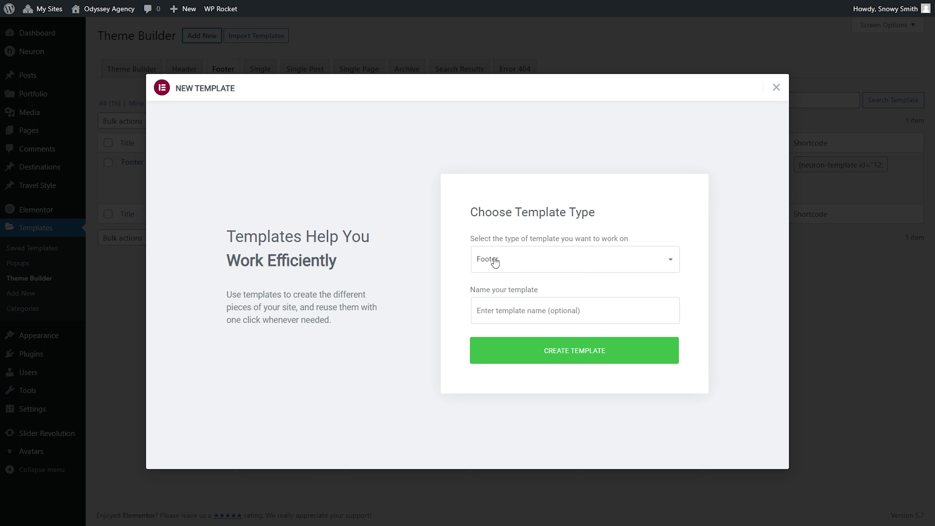
pyautogui.click(578, 311)
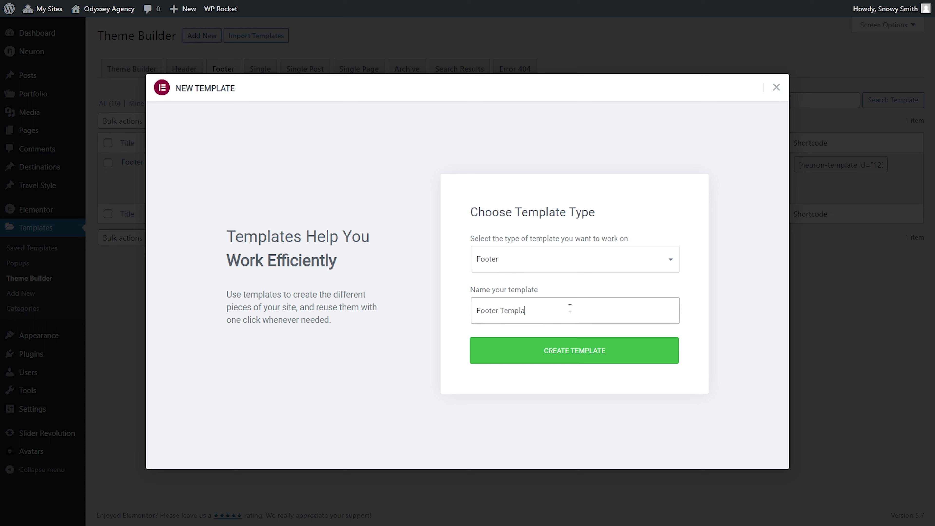
# Create the footer template and insert the library's four-column footer block with email signup.
pyautogui.click(606, 351)
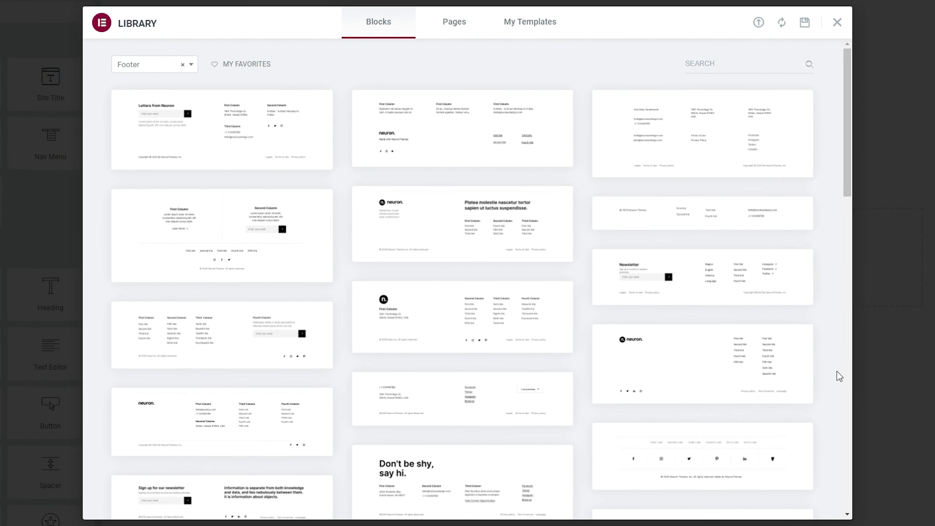
pyautogui.scroll(-7, 777, 355)
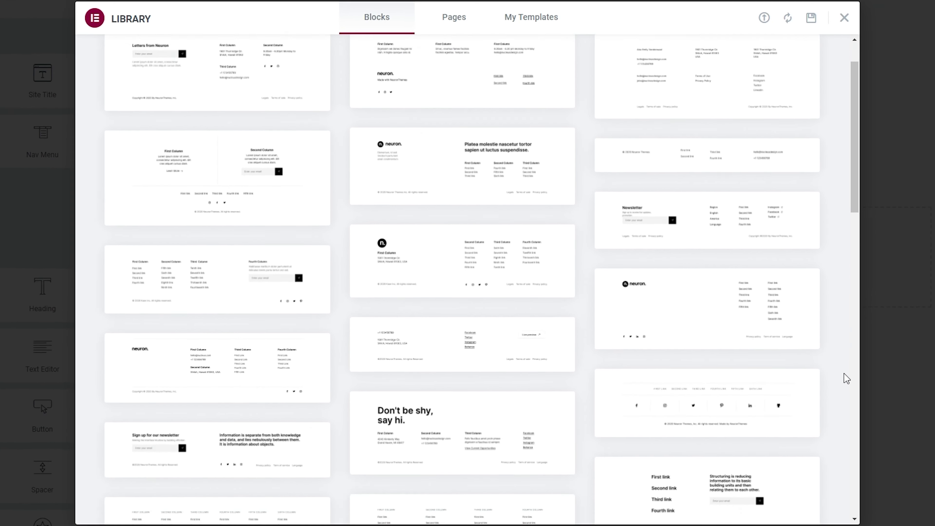
pyautogui.scroll(-10, 844, 374)
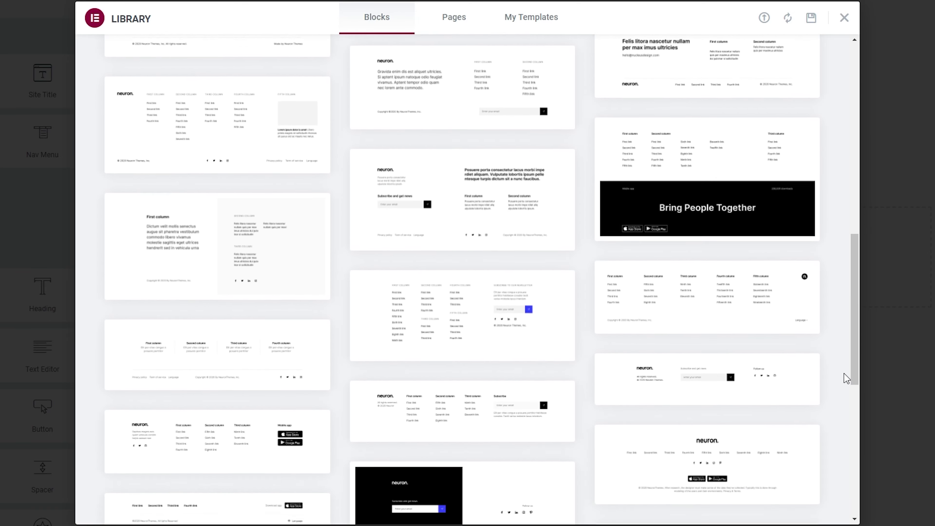
pyautogui.scroll(-3, 844, 374)
pyautogui.scroll(12, 844, 374)
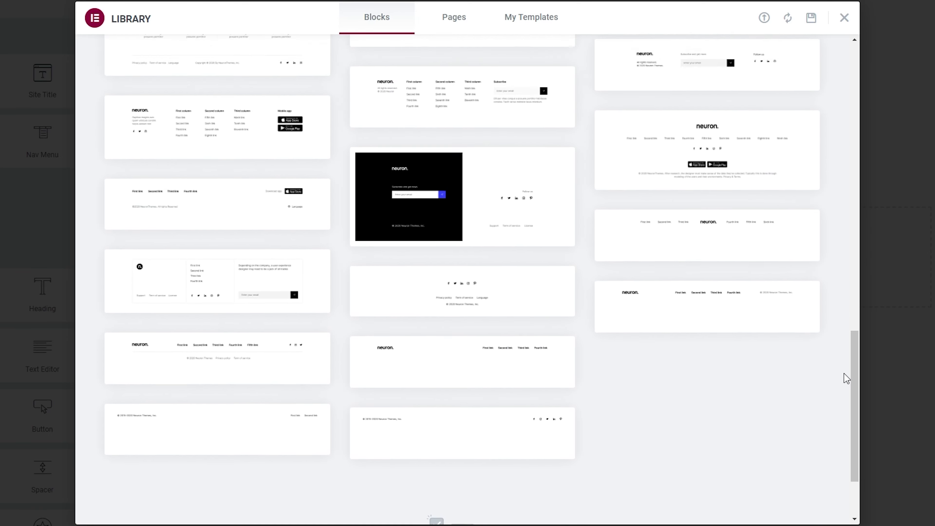
pyautogui.scroll(15, 844, 374)
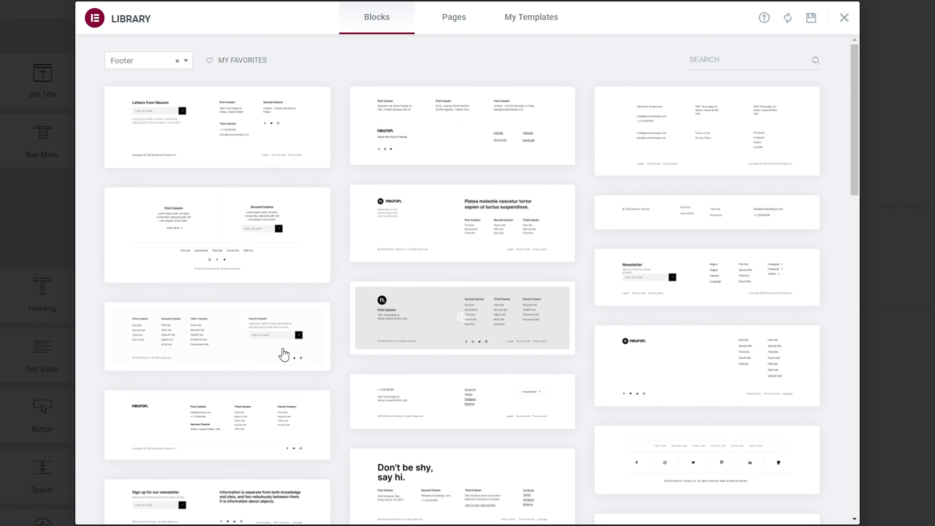
pyautogui.moveTo(164, 357)
pyautogui.click(143, 364)
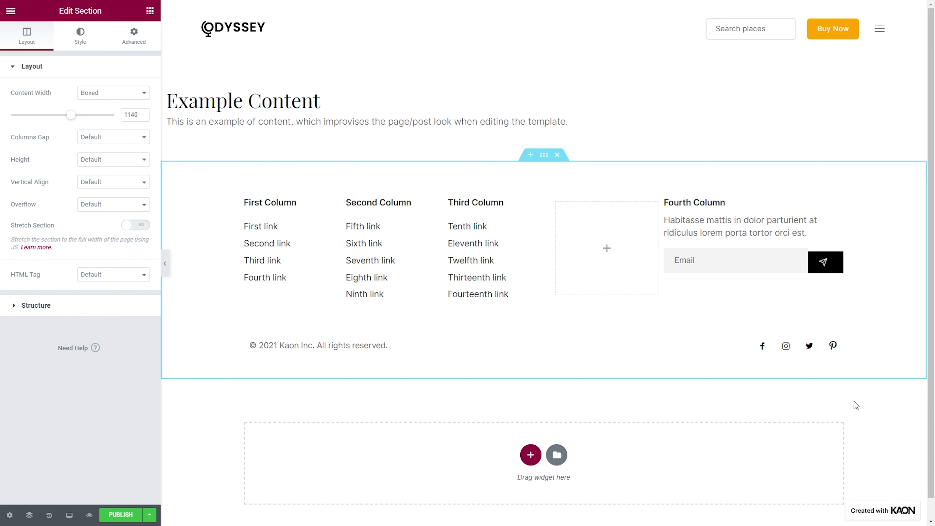
# Set the footer section to No Gap with a light blue-grey global classic background.
pyautogui.click(123, 136)
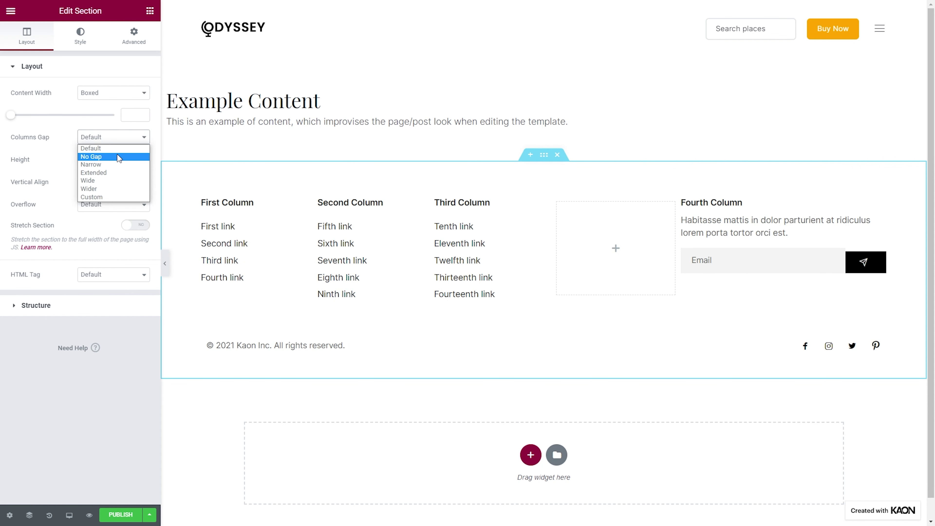
pyautogui.click(119, 154)
pyautogui.click(74, 43)
pyautogui.click(99, 115)
pyautogui.click(128, 137)
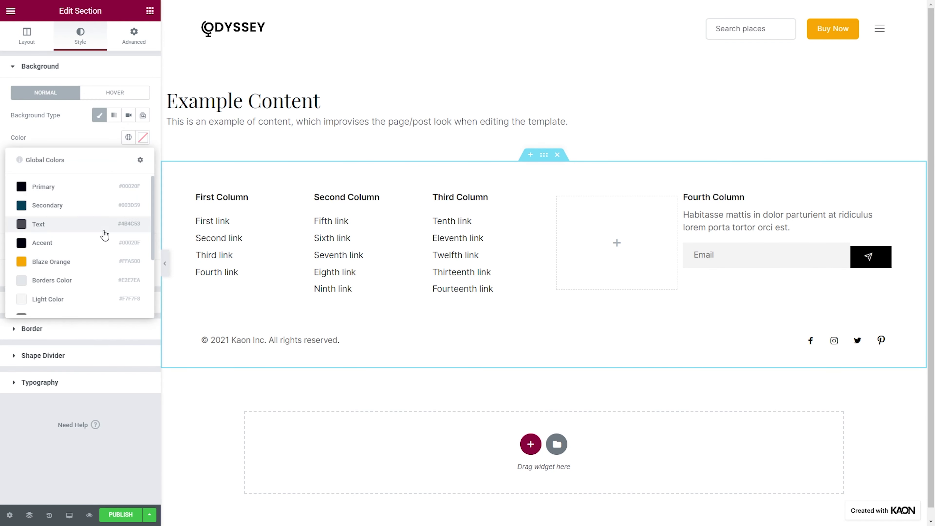
pyautogui.scroll(-3, 100, 240)
pyautogui.click(90, 248)
# Delete the empty image placeholder column from the footer.
pyautogui.rightClick(562, 201)
pyautogui.click(592, 353)
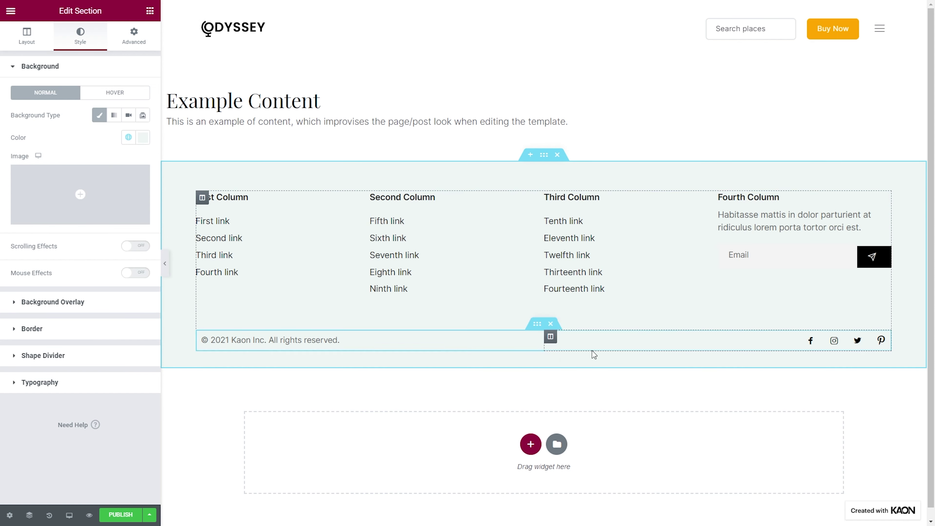
pyautogui.click(202, 197)
# Set the first column width to 20 and retitle its heading 'Odyssey Agency'.
pyautogui.click(131, 95)
pyautogui.write('20')
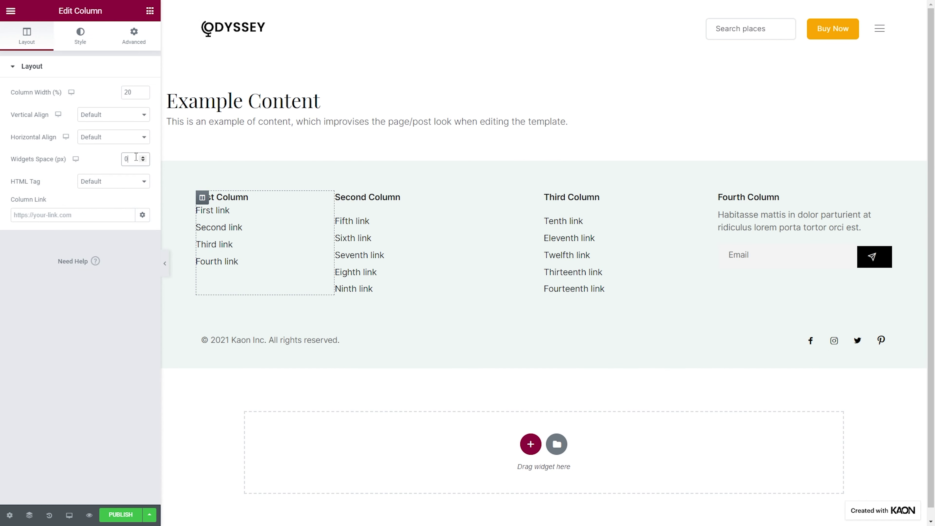
pyautogui.click(304, 196)
pyautogui.tripleClick(50, 114)
pyautogui.write('Odyssey Agency')
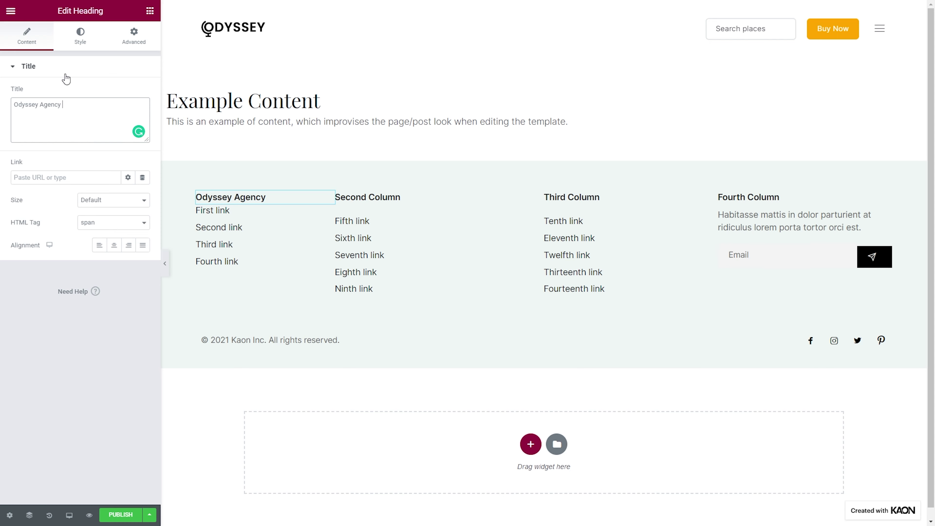
# Give the Odyssey Agency heading H6 global typography and 25 bottom padding.
pyautogui.click(80, 36)
pyautogui.click(128, 115)
pyautogui.scroll(-5, 111, 206)
pyautogui.click(92, 217)
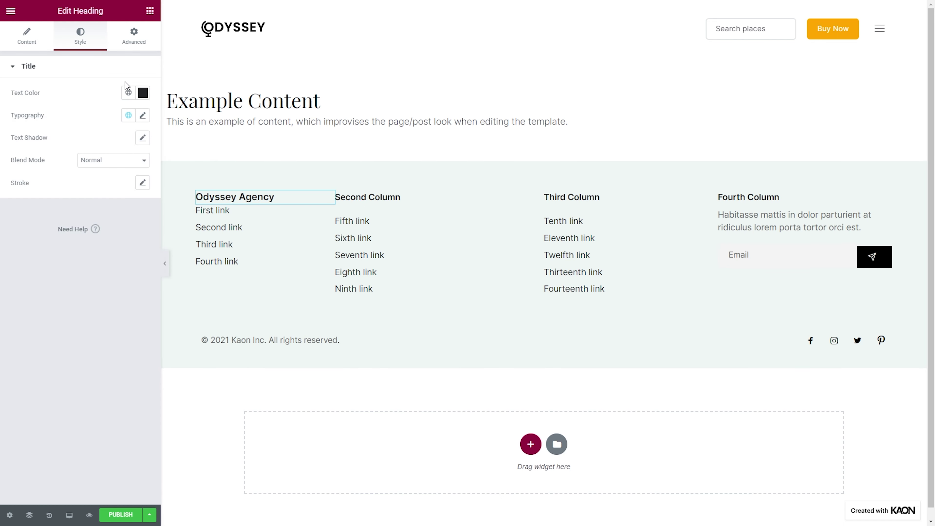
pyautogui.click(134, 35)
pyautogui.click(136, 147)
pyautogui.click(77, 146)
pyautogui.write('25')
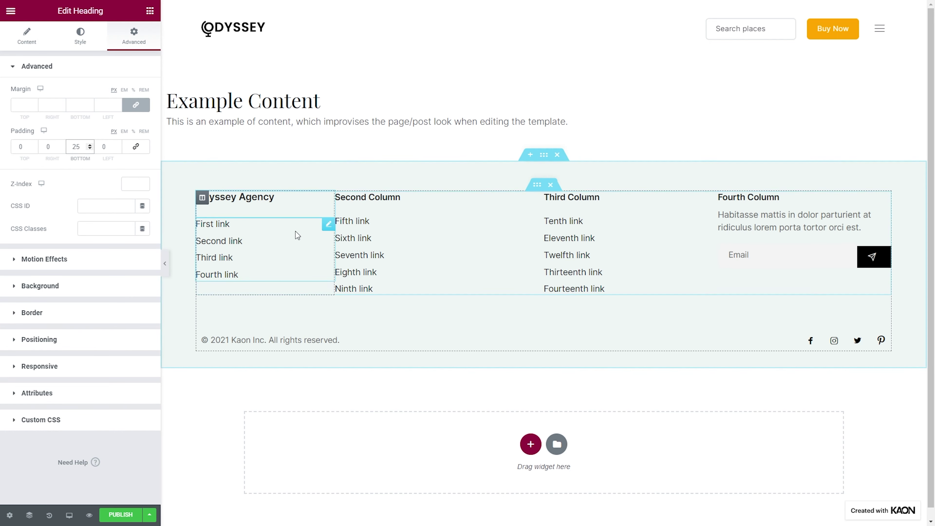
# Delete First link and rename the list items to Travel Styles, Destinations and Who we are.
pyautogui.click(297, 235)
pyautogui.click(138, 130)
pyautogui.click(59, 131)
pyautogui.tripleClick(82, 170)
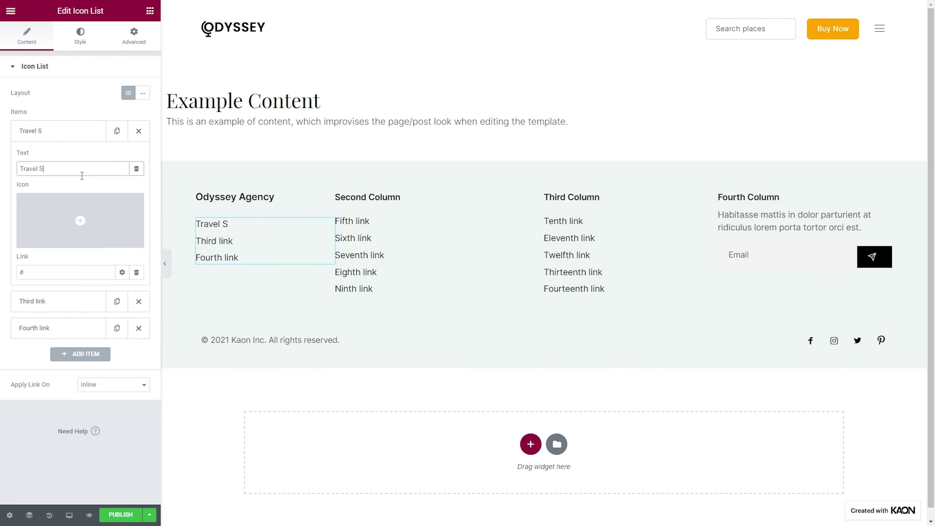
pyautogui.click(80, 301)
pyautogui.tripleClick(79, 196)
pyautogui.write('Destinations')
pyautogui.click(79, 158)
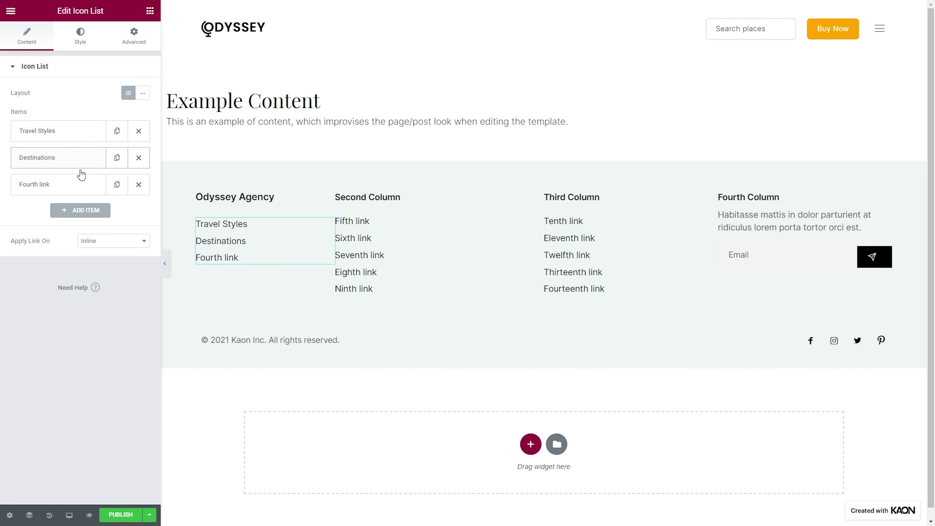
pyautogui.click(74, 184)
pyautogui.click(76, 186)
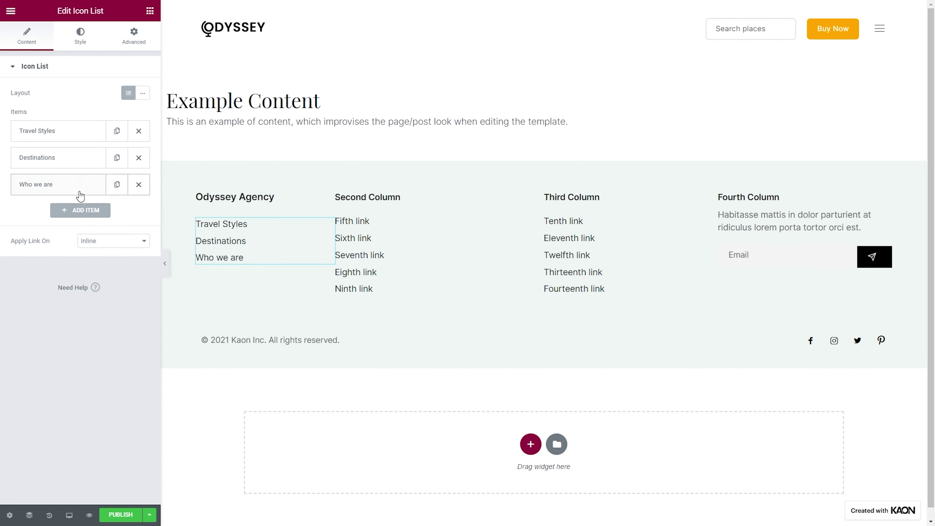
pyautogui.click(80, 36)
pyautogui.click(99, 209)
# Set the first column's link list text font weight to 300.
pyautogui.click(143, 224)
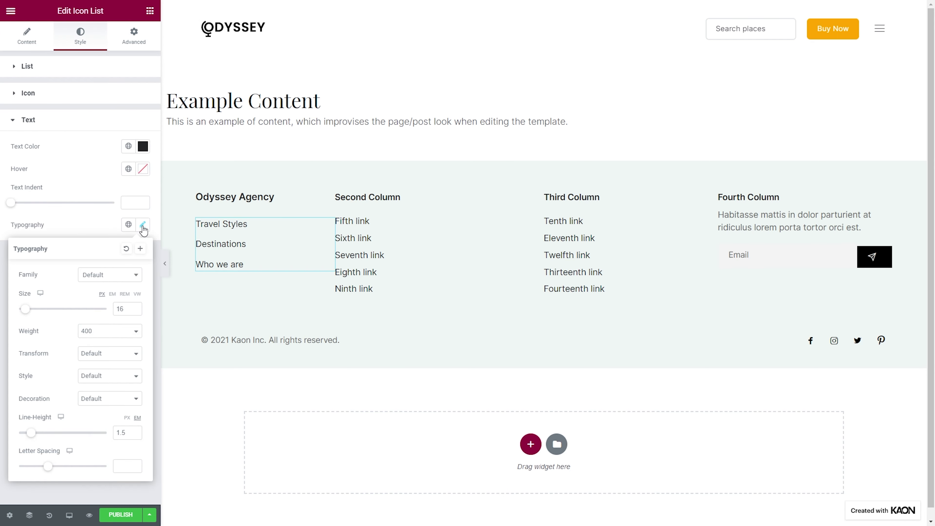
pyautogui.click(110, 330)
pyautogui.click(98, 361)
pyautogui.rightClick(192, 199)
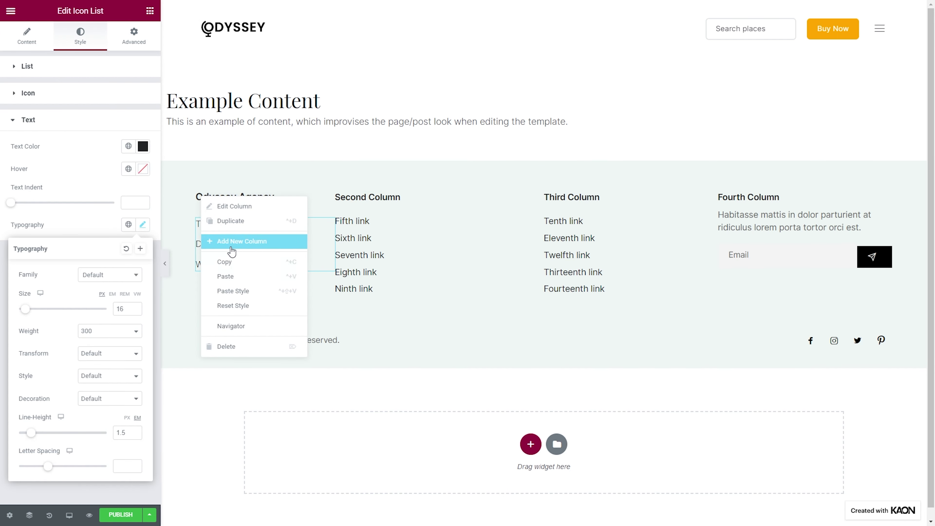
pyautogui.click(239, 240)
# Copy the Odyssey Agency heading and paste its style onto the other three column headings.
pyautogui.rightClick(334, 199)
pyautogui.click(322, 210)
pyautogui.rightClick(328, 201)
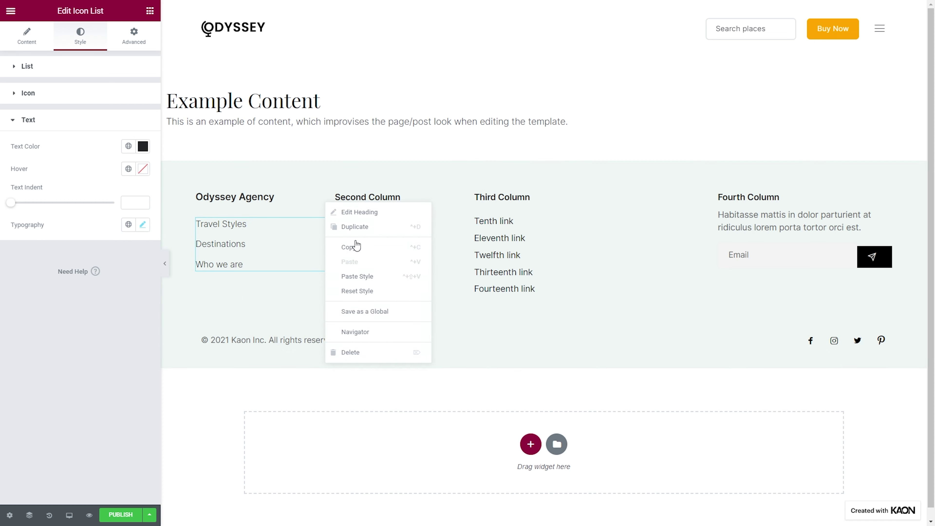
pyautogui.click(359, 273)
pyautogui.rightClick(475, 200)
pyautogui.click(510, 268)
pyautogui.rightClick(712, 201)
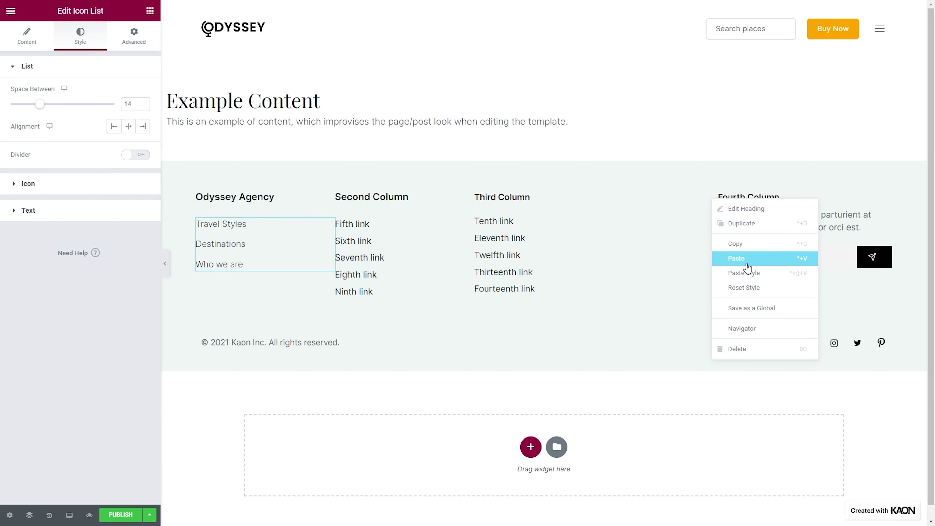
pyautogui.click(733, 273)
# Copy the first link list and paste its style onto the second and third columns' lists.
pyautogui.rightClick(830, 201)
pyautogui.click(881, 273)
pyautogui.rightClick(332, 226)
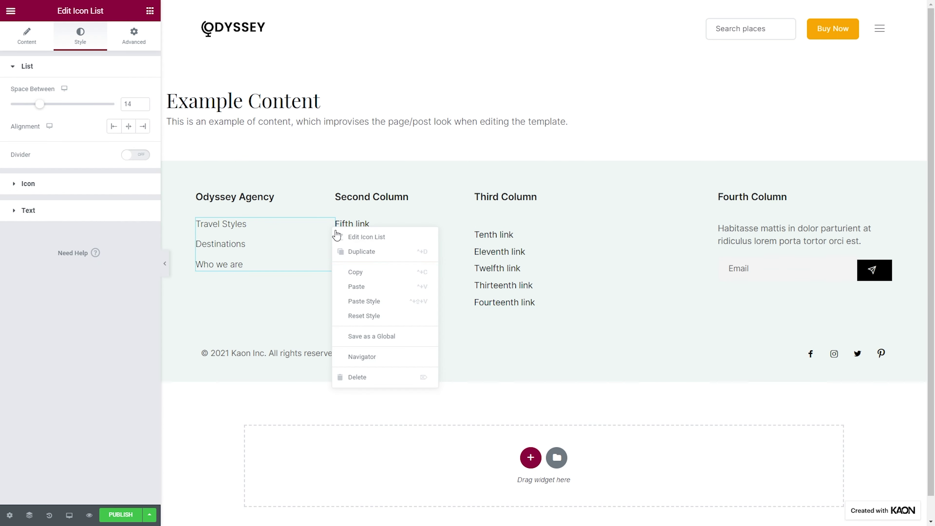
pyautogui.click(359, 300)
pyautogui.rightClick(468, 225)
pyautogui.click(494, 299)
# Remove the Fifth and Sixth links from the second column's list.
pyautogui.rightClick(710, 240)
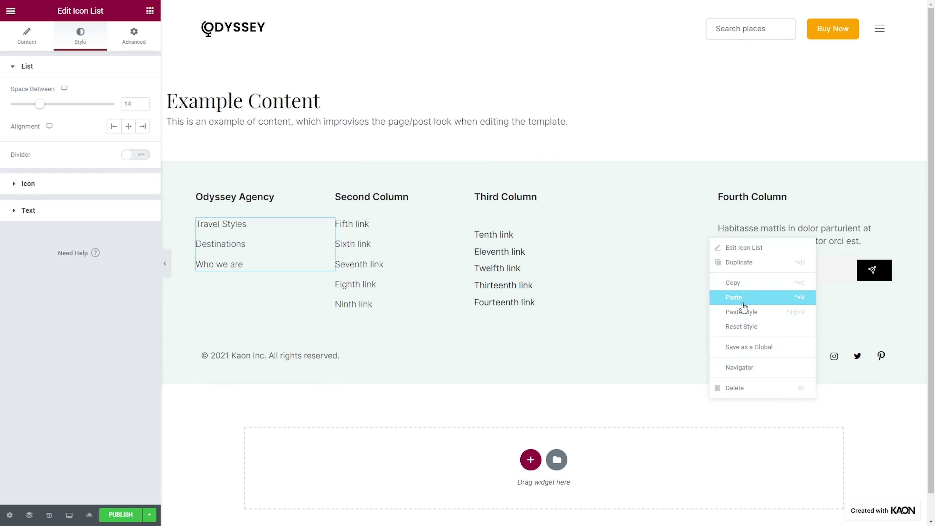
pyautogui.click(744, 308)
pyautogui.click(364, 265)
pyautogui.click(138, 131)
pyautogui.click(138, 130)
# Rename the second column's links to Our Blog, Contact and Purchase.
pyautogui.click(111, 137)
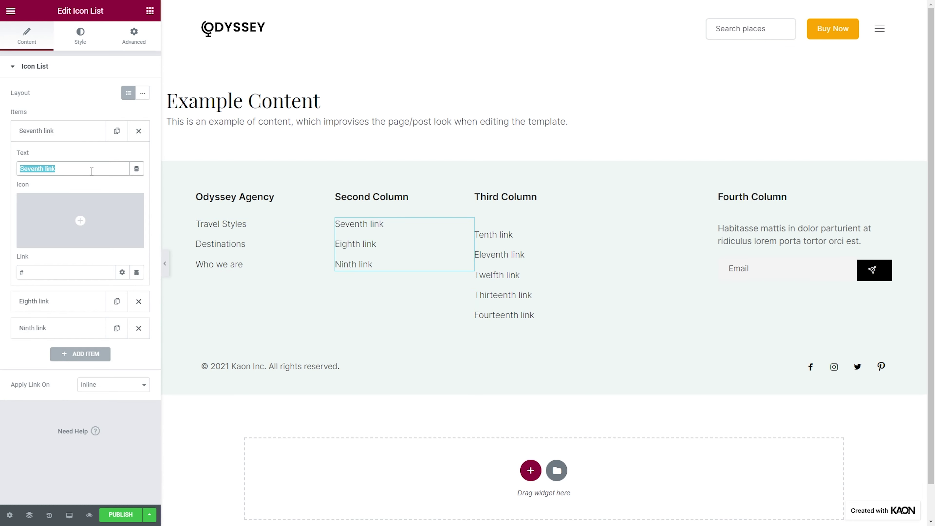
pyautogui.click(73, 131)
pyautogui.click(79, 161)
pyautogui.tripleClick(79, 195)
pyautogui.write('Contact')
pyautogui.click(79, 163)
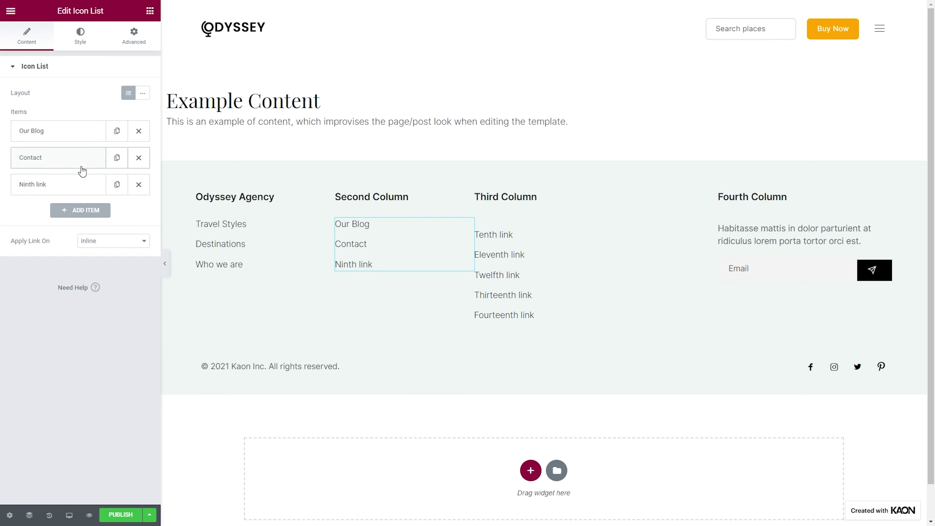
pyautogui.click(73, 185)
pyautogui.tripleClick(75, 221)
pyautogui.write('Purchase')
pyautogui.click(79, 186)
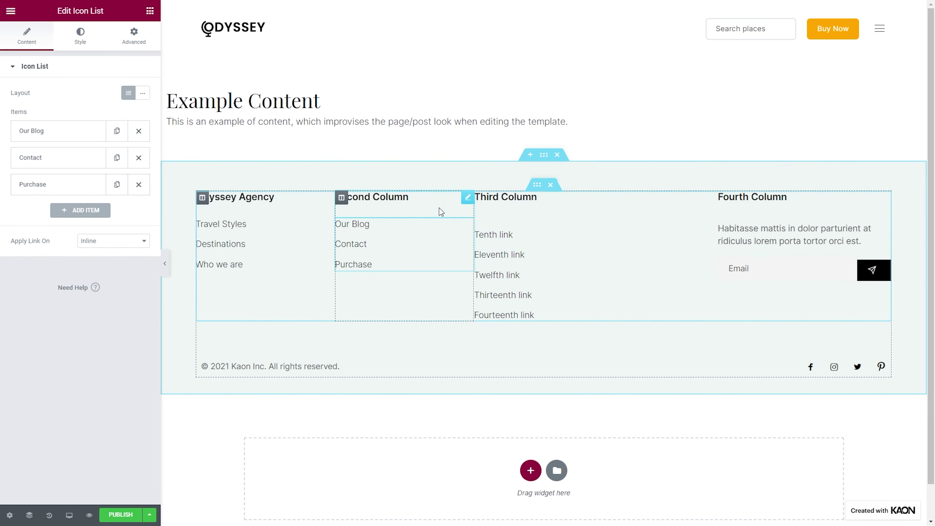
# Retitle the second and third column headings 'Resources' and 'Social Media'.
pyautogui.click(438, 208)
pyautogui.tripleClick(91, 124)
pyautogui.write('Resources')
pyautogui.click(480, 197)
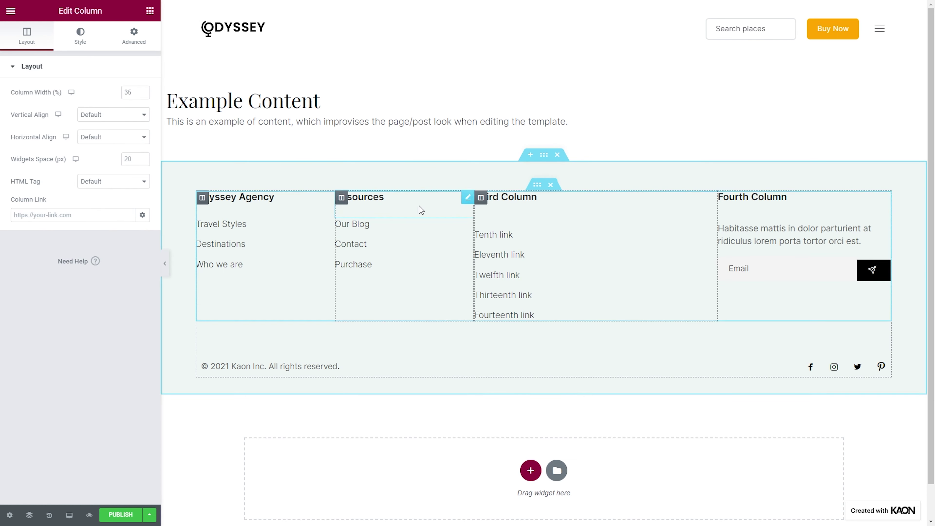
pyautogui.click(508, 197)
pyautogui.tripleClick(57, 110)
pyautogui.write('Social Media')
# Trim the third column to three links named Facebook, Twitter and Instagram.
pyautogui.click(685, 230)
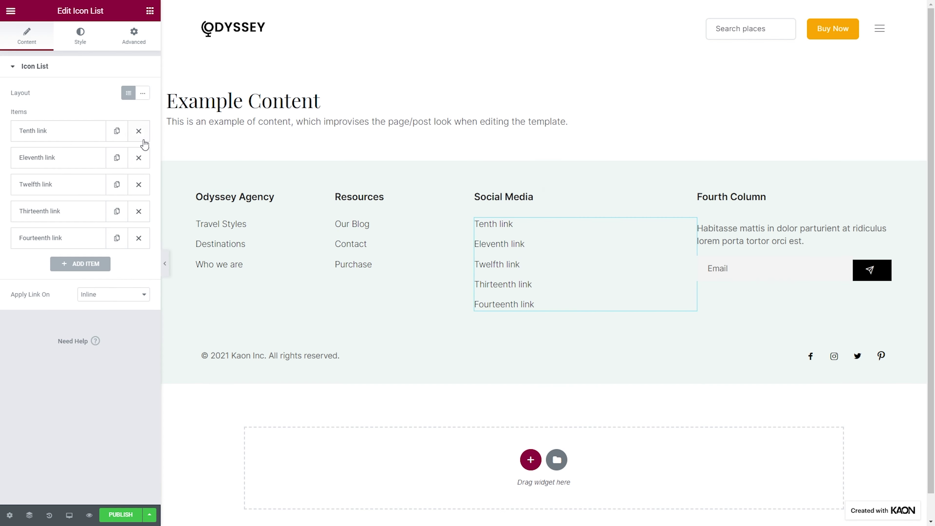
pyautogui.click(138, 131)
pyautogui.click(139, 131)
pyautogui.click(88, 133)
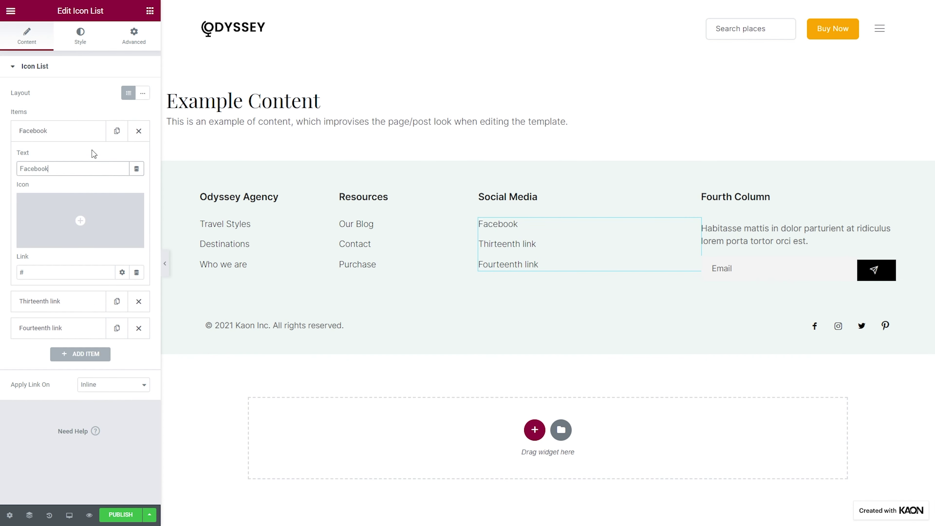
pyautogui.click(59, 301)
pyautogui.tripleClick(68, 195)
pyautogui.write('Twitter')
pyautogui.click(59, 328)
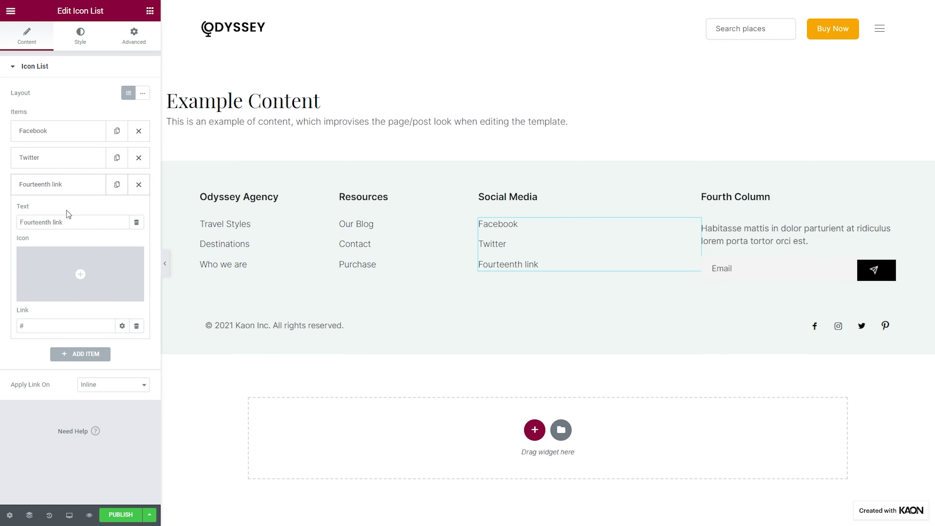
pyautogui.tripleClick(67, 221)
pyautogui.write('Instagram')
pyautogui.click(708, 199)
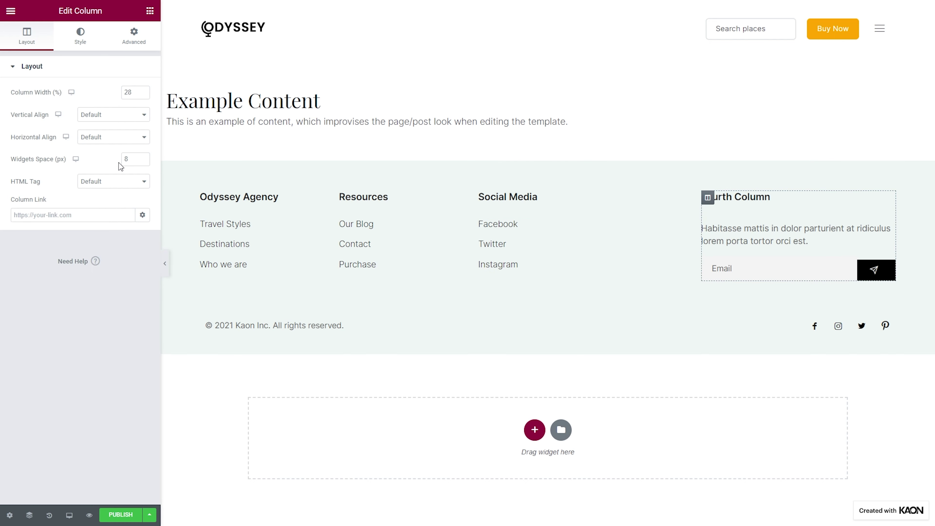
# Rename the fourth column heading to 'Newsletter' and move the description below the email form.
pyautogui.click(877, 205)
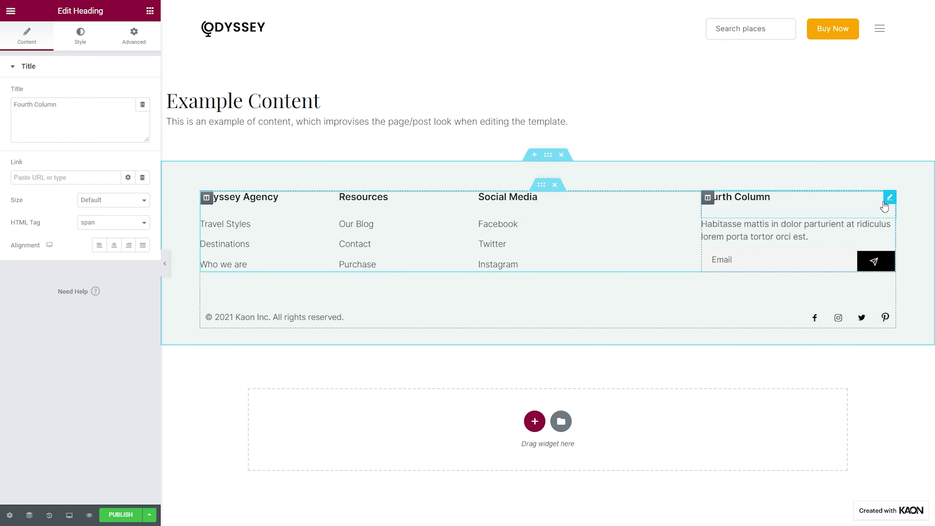
pyautogui.hotkey('ctrl', 'a')
pyautogui.write('Newsletter')
pyautogui.moveTo(889, 225)
pyautogui.mouseDown()
pyautogui.moveTo(887, 250)
pyautogui.moveTo(890, 243)
pyautogui.mouseUp()
# Change the email field placeholder to 'Your email address'.
pyautogui.click(891, 243)
pyautogui.click(83, 135)
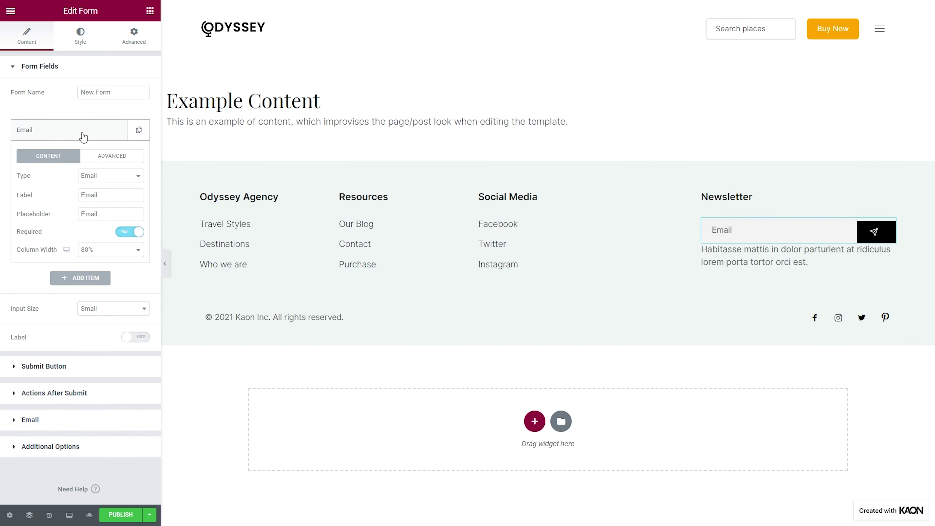
pyautogui.doubleClick(110, 213)
pyautogui.write('Your e')
pyautogui.click(96, 139)
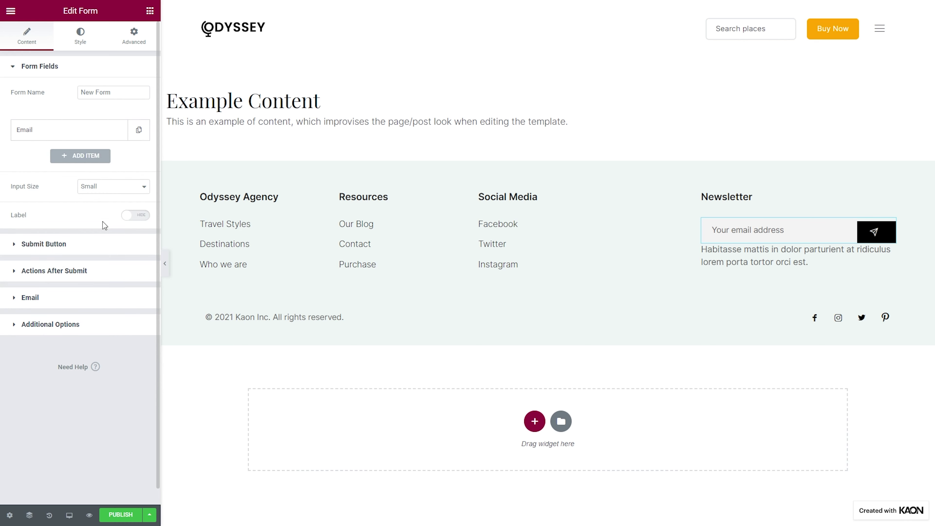
# Set the submit button width to 20px, right-aligned, with the small arrow image as its icon.
pyautogui.click(103, 246)
pyautogui.click(125, 184)
pyautogui.click(130, 198)
pyautogui.write('20')
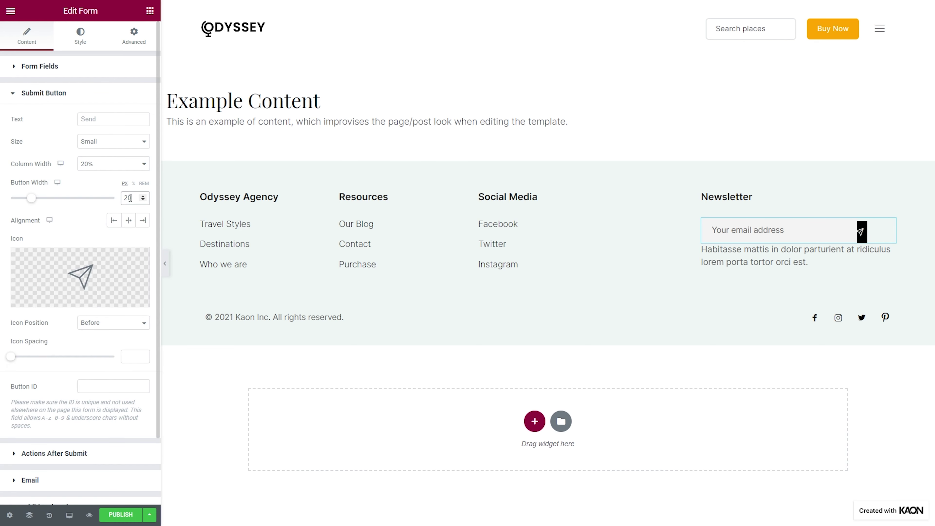
pyautogui.click(142, 220)
pyautogui.click(118, 300)
pyautogui.click(144, 222)
pyautogui.click(884, 495)
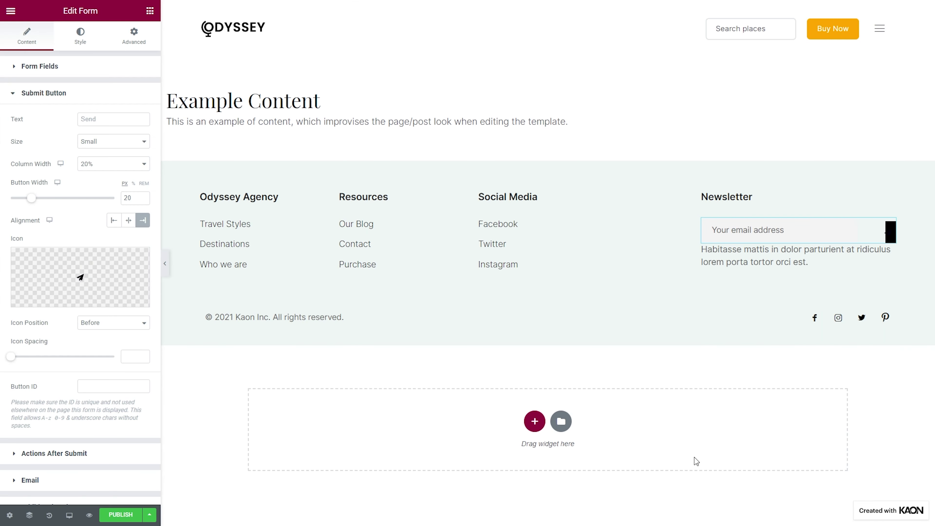
# Make the form field text and placeholder Primary black with the footer text font.
pyautogui.click(89, 41)
pyautogui.click(107, 365)
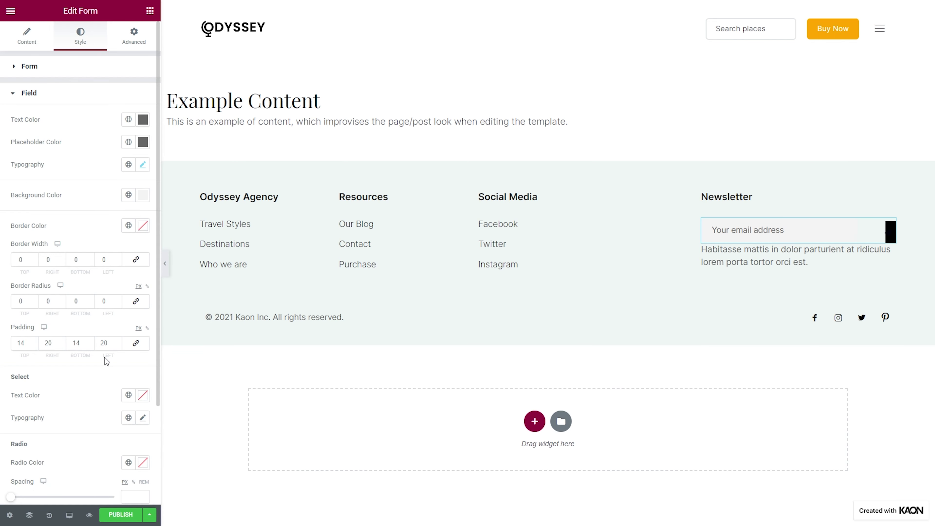
pyautogui.click(129, 120)
pyautogui.click(92, 170)
pyautogui.click(129, 142)
pyautogui.click(92, 192)
pyautogui.click(128, 164)
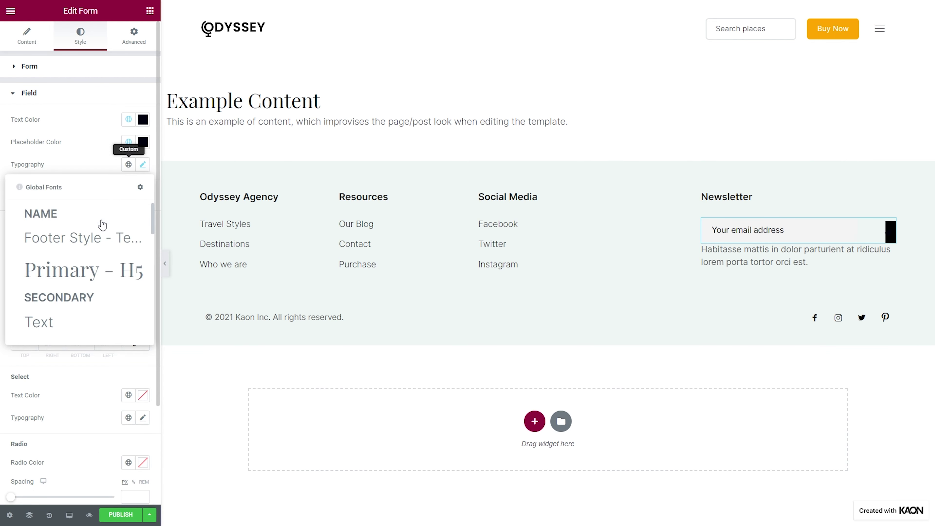
pyautogui.scroll(-8, 102, 225)
pyautogui.click(73, 306)
# Clear the field background colour and set its padding values to 8, 18 and 0.
pyautogui.click(143, 195)
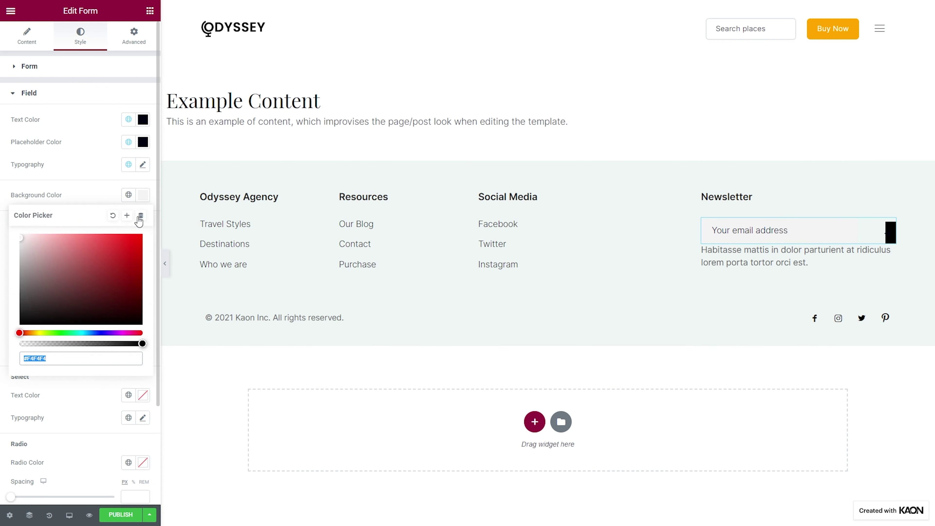
pyautogui.click(139, 218)
pyautogui.click(75, 207)
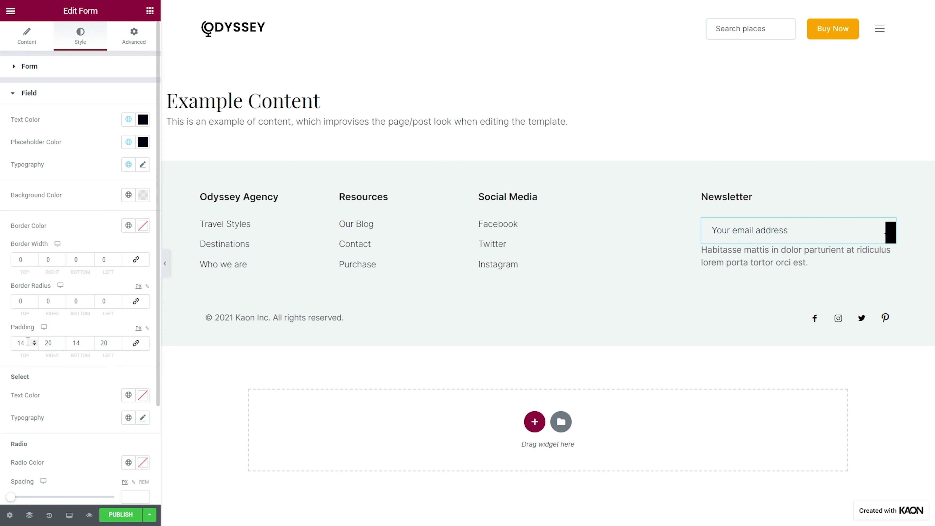
pyautogui.press('BackSpace')
pyautogui.write('8')
pyautogui.press('Tab')
pyautogui.write('18')
pyautogui.press('Tab')
pyautogui.write('0')
# Make the submit button background fully transparent and unlink its text padding values.
pyautogui.scroll(-5, 61, 399)
pyautogui.click(60, 399)
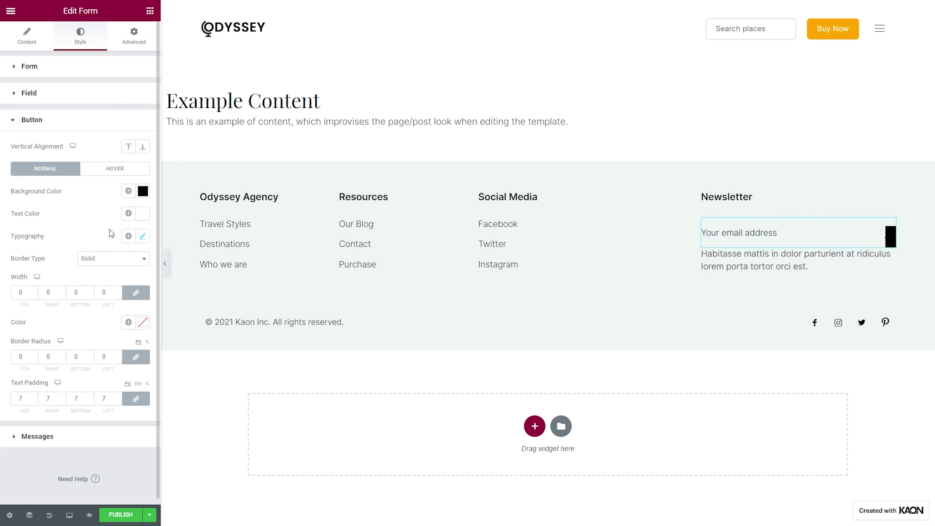
pyautogui.click(143, 191)
pyautogui.moveTo(142, 338); pyautogui.dragTo(7, 325)
pyautogui.click(135, 398)
pyautogui.doubleClick(21, 399)
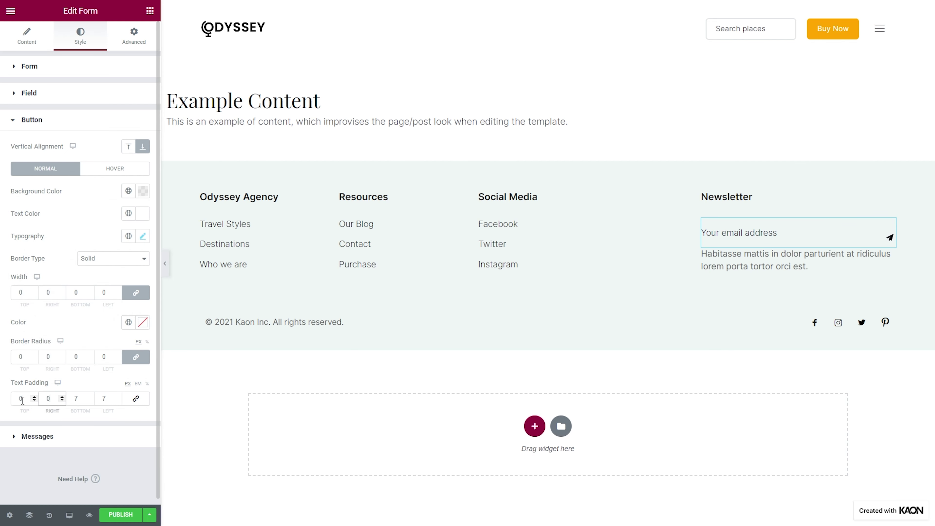
# Set the form's bottom margin to 20.
pyautogui.click(134, 37)
pyautogui.click(136, 105)
pyautogui.click(80, 105)
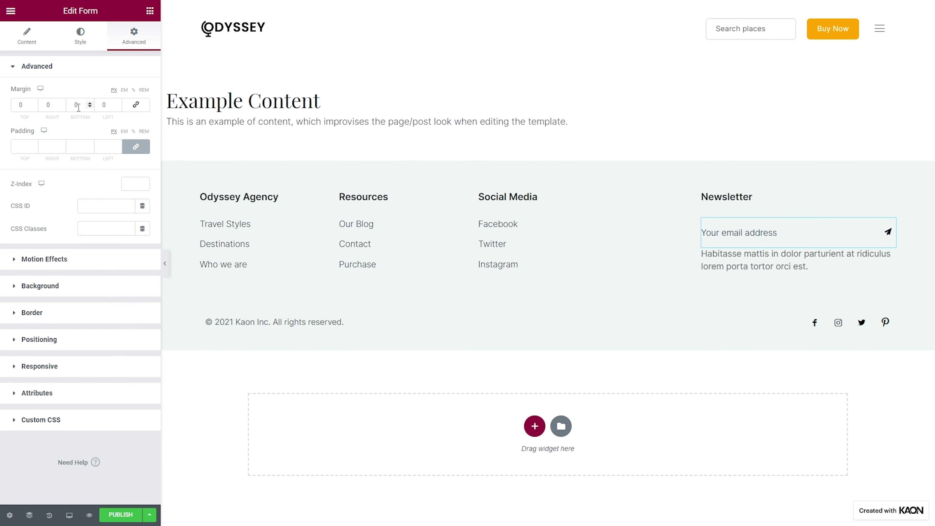
pyautogui.write('20')
# Give the form a solid Primary black border.
pyautogui.click(52, 313)
pyautogui.click(114, 196)
pyautogui.click(97, 228)
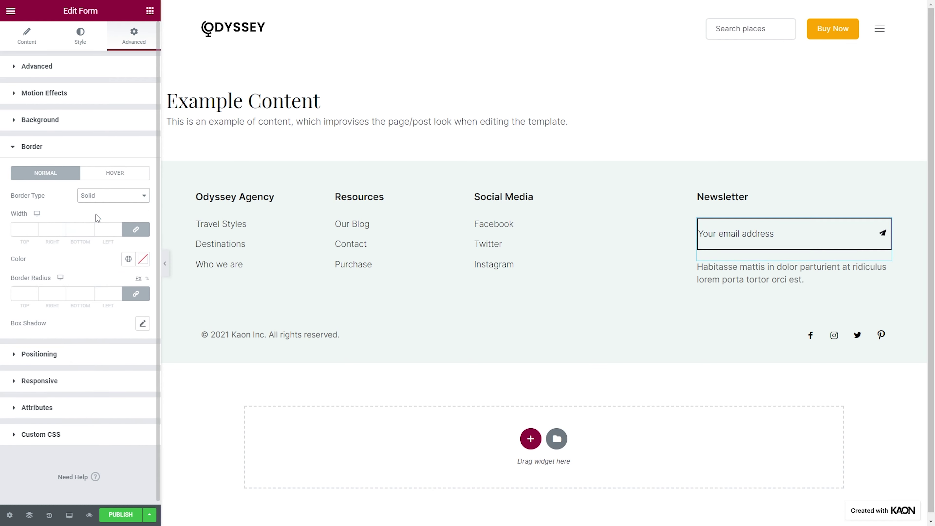
pyautogui.click(128, 259)
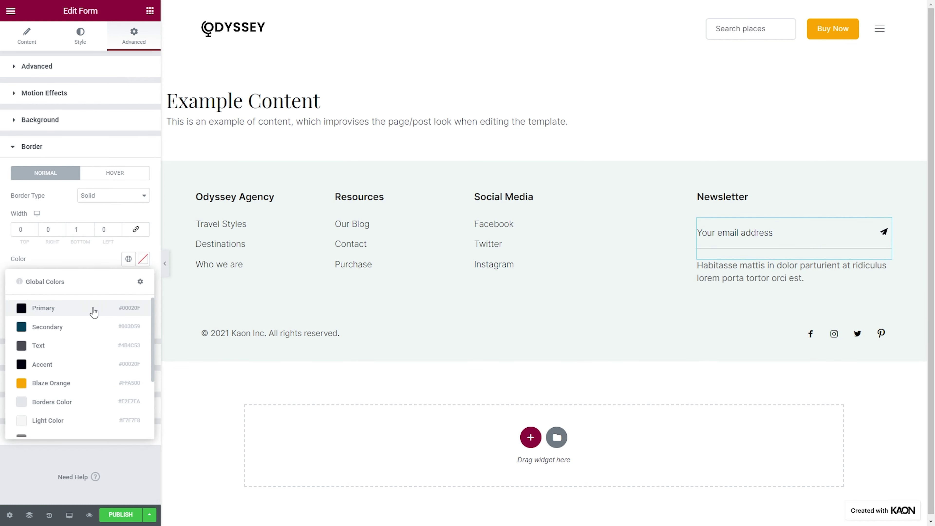
pyautogui.click(92, 308)
# Select all of the newsletter description's old text for replacement.
pyautogui.click(760, 258)
pyautogui.click(74, 122)
pyautogui.hotkey('ctrl', 'a')
# Paste the new newsletter description and apply the Footer Style - Text typography.
pyautogui.write('Occasional travel insights and ideas delivered to your inbox.')
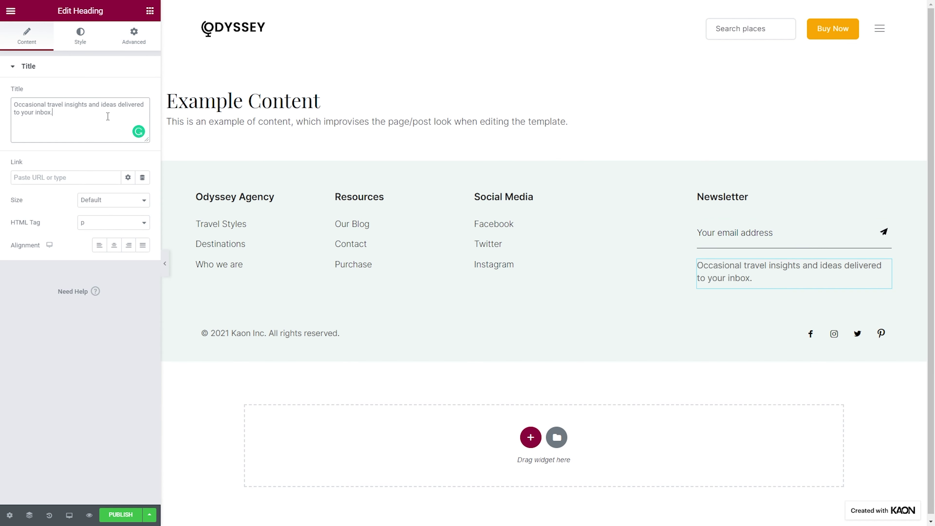
pyautogui.click(80, 36)
pyautogui.click(128, 115)
pyautogui.scroll(-5, 114, 173)
pyautogui.click(98, 282)
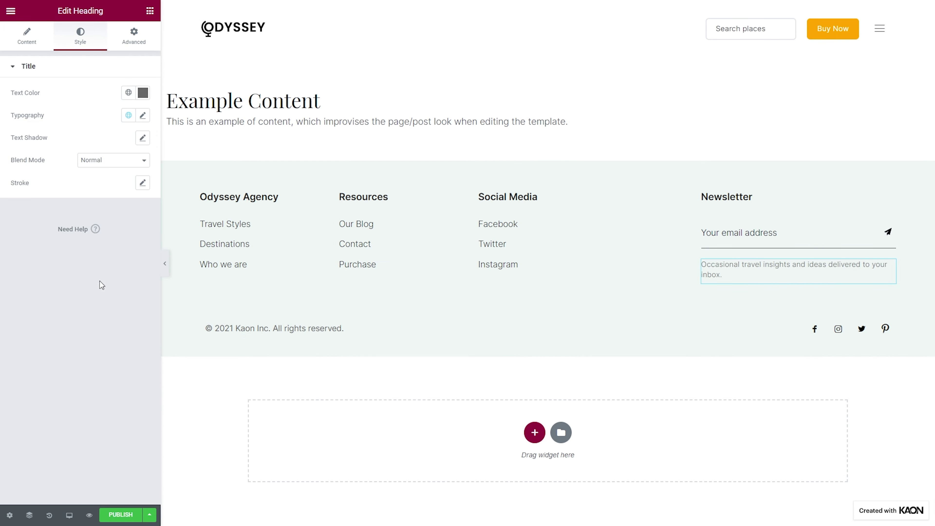
# Set the copyright row to No Gap, darken the copyright with footer font, and add a one-column section.
pyautogui.click(358, 291)
pyautogui.click(114, 136)
pyautogui.click(122, 154)
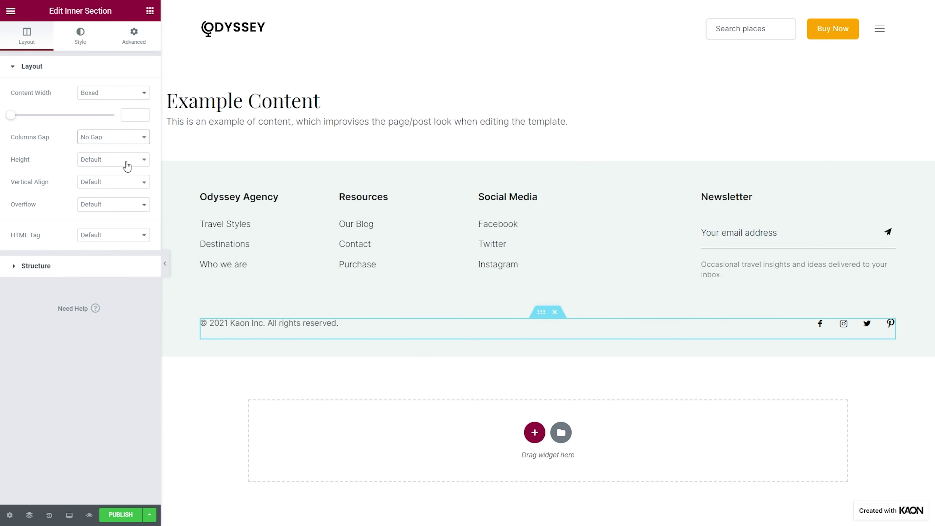
pyautogui.click(452, 325)
pyautogui.click(80, 36)
pyautogui.click(128, 92)
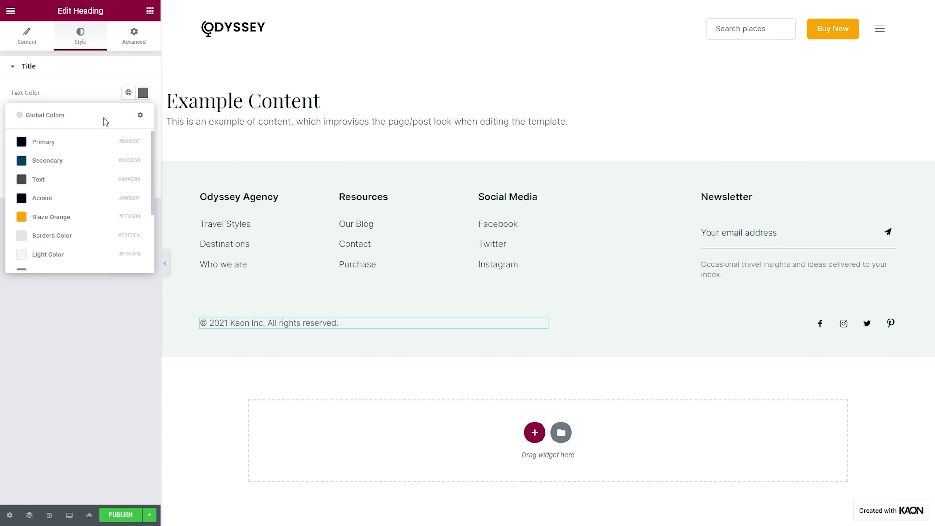
pyautogui.click(110, 143)
pyautogui.click(128, 114)
pyautogui.click(110, 201)
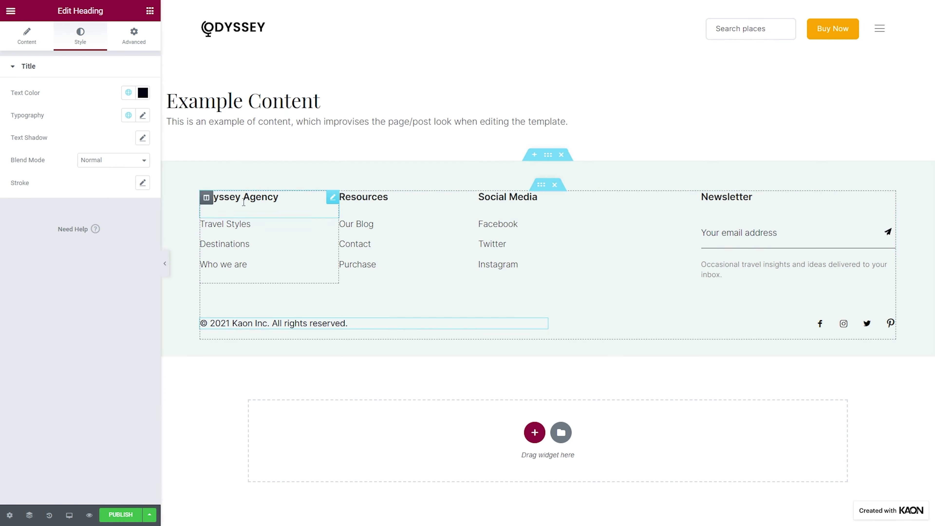
pyautogui.click(531, 155)
pyautogui.click(531, 205)
# Give the new section no column gap and a classic Aqua Haze background.
pyautogui.click(398, 232)
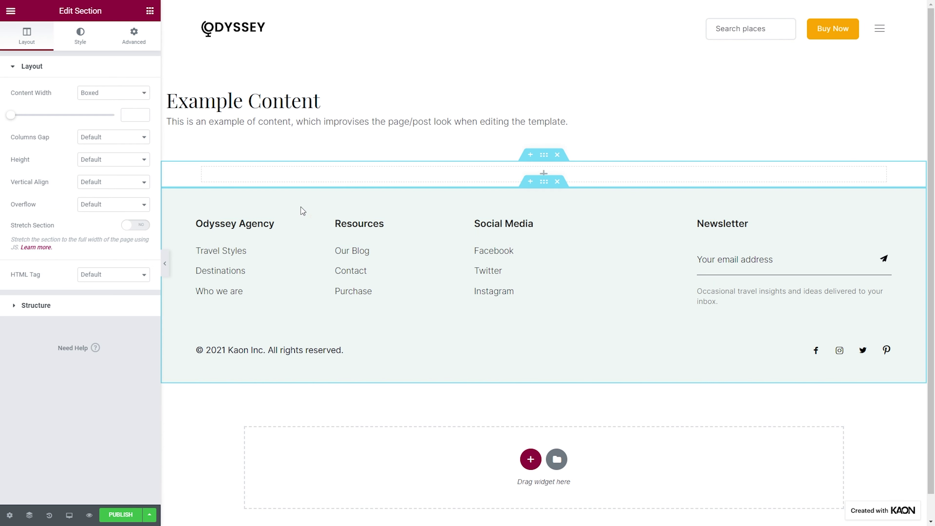
pyautogui.click(133, 138)
pyautogui.click(119, 157)
pyautogui.click(80, 36)
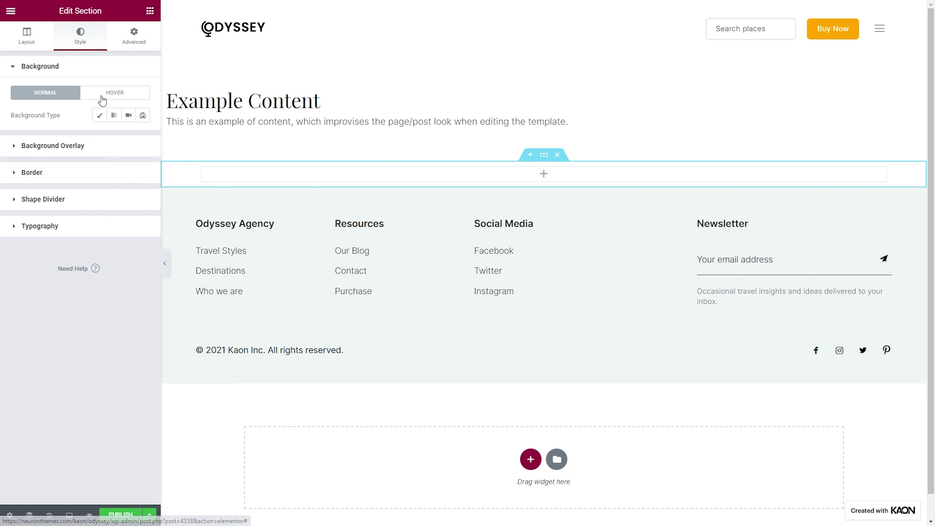
pyautogui.click(99, 115)
pyautogui.click(129, 137)
pyautogui.scroll(-3, 110, 215)
pyautogui.click(96, 245)
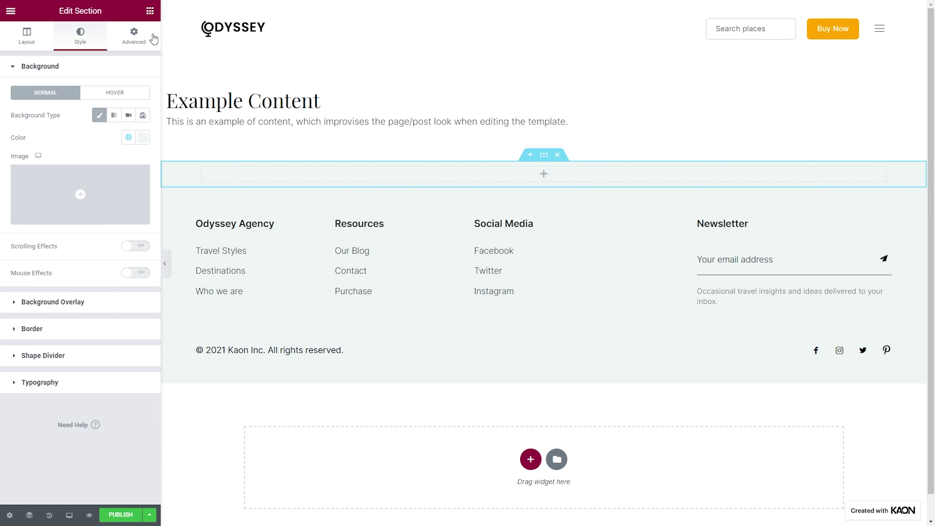
# Add a light-coloured Divider with gap 0, then add another empty section for a template.
pyautogui.click(150, 10)
pyautogui.write('div')
pyautogui.moveTo(53, 91); pyautogui.dragTo(250, 171)
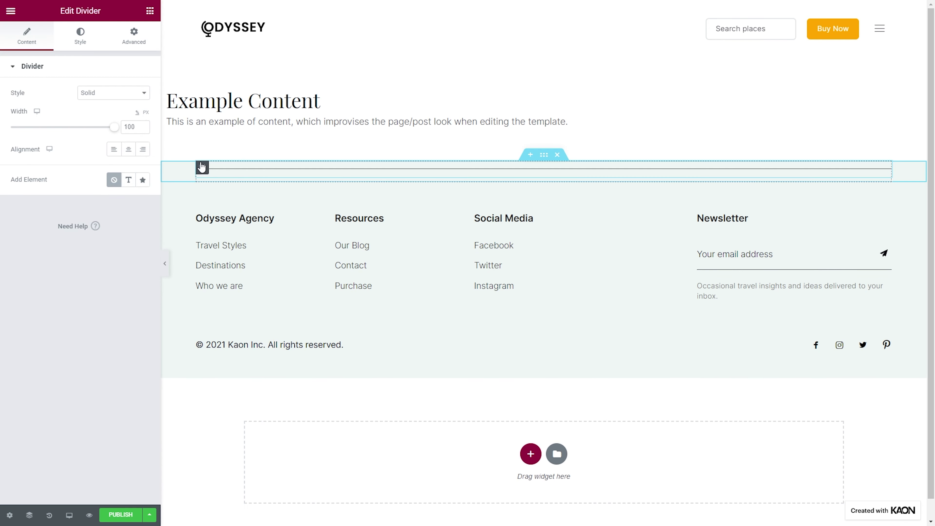
pyautogui.click(80, 36)
pyautogui.click(128, 92)
pyautogui.scroll(-3, 98, 178)
pyautogui.click(84, 259)
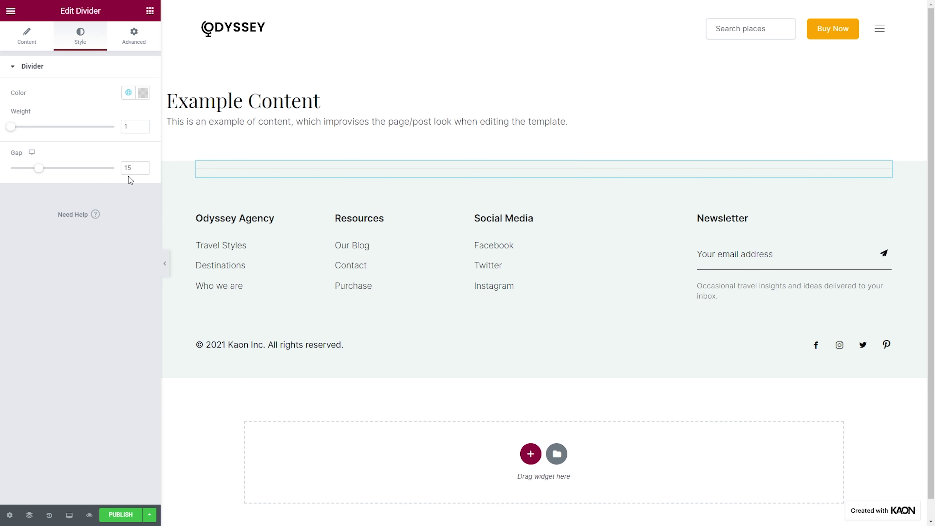
pyautogui.doubleClick(134, 169)
pyautogui.write('0')
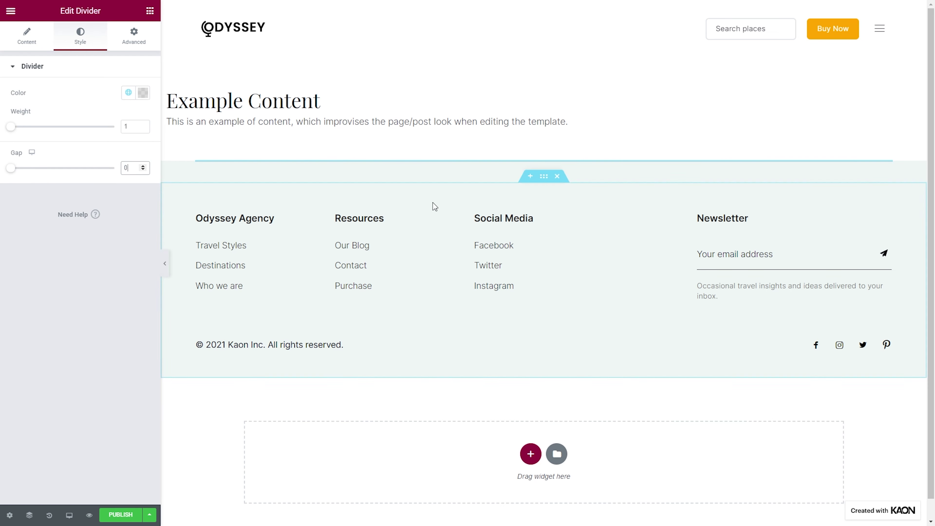
pyautogui.click(532, 161)
pyautogui.click(556, 204)
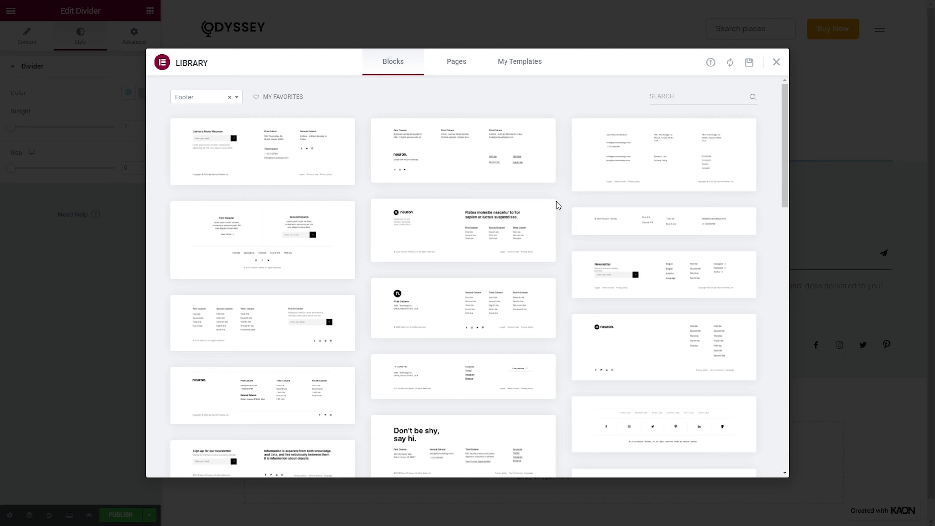
# Insert the Footer Instagram Showcase Template from My Templates, importing its document settings.
pyautogui.click(526, 67)
pyautogui.click(678, 292)
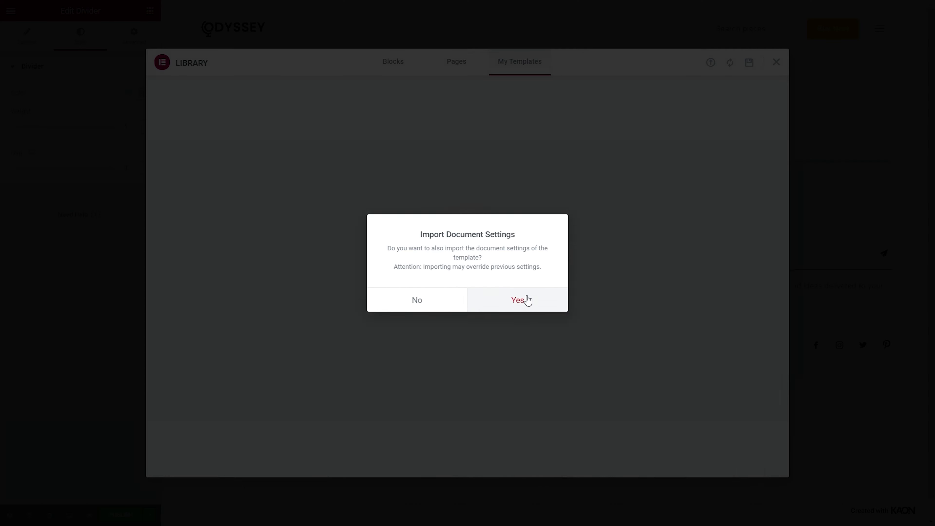
pyautogui.click(522, 299)
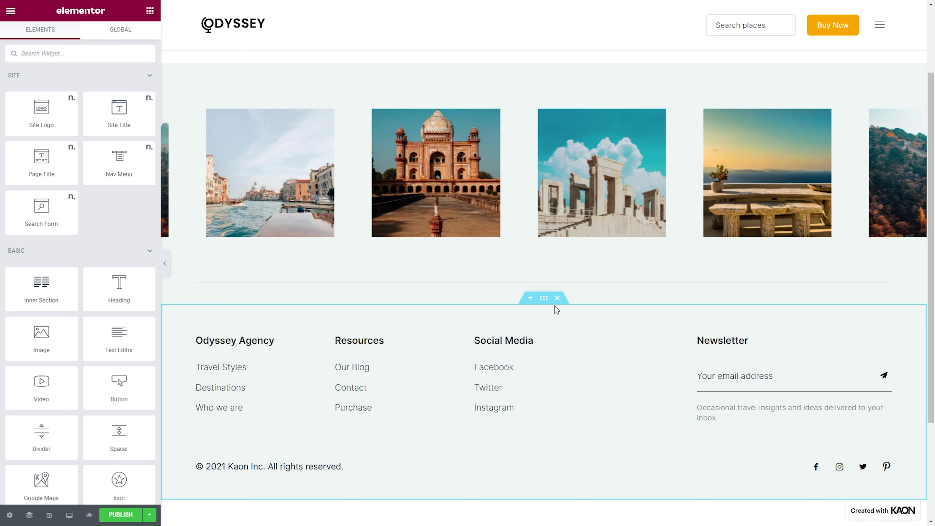
pyautogui.click(544, 298)
# Turn on Hide On Mobile for the four-column footer section in its responsive settings.
pyautogui.click(142, 48)
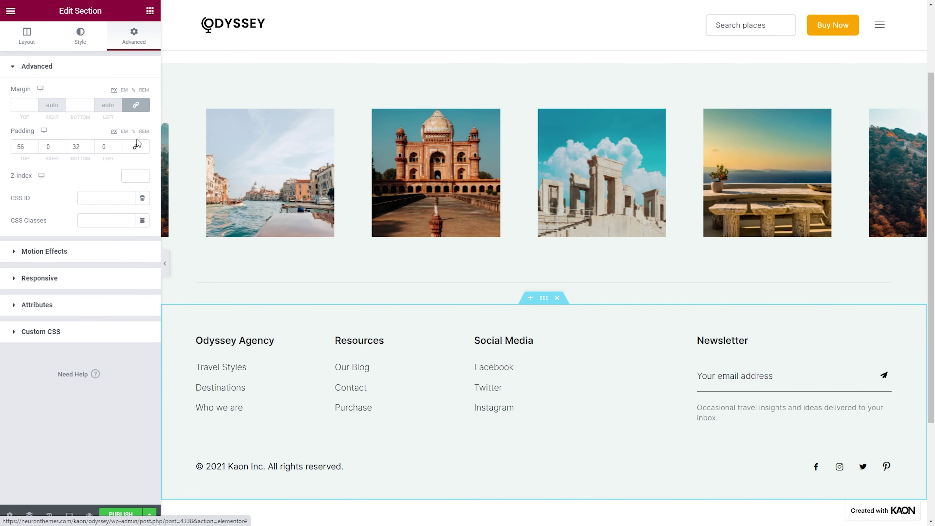
pyautogui.click(113, 278)
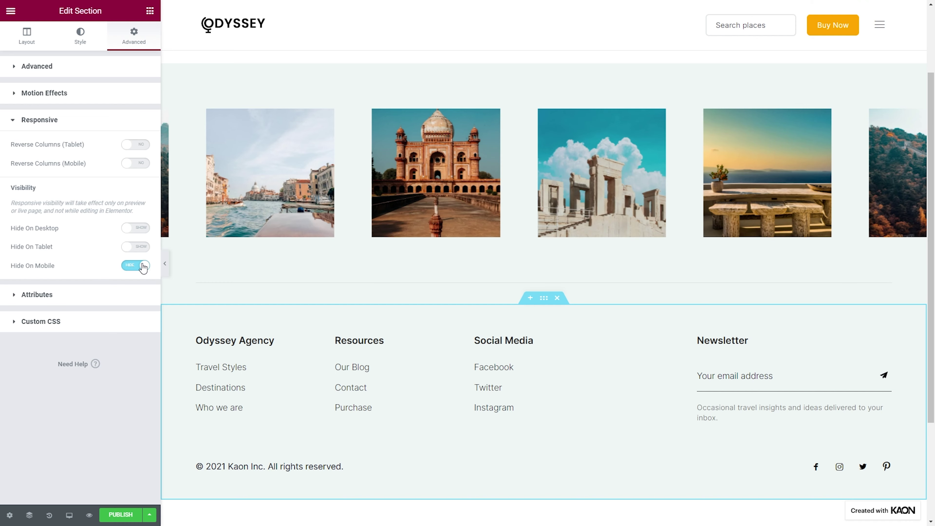
pyautogui.scroll(-4, 663, 407)
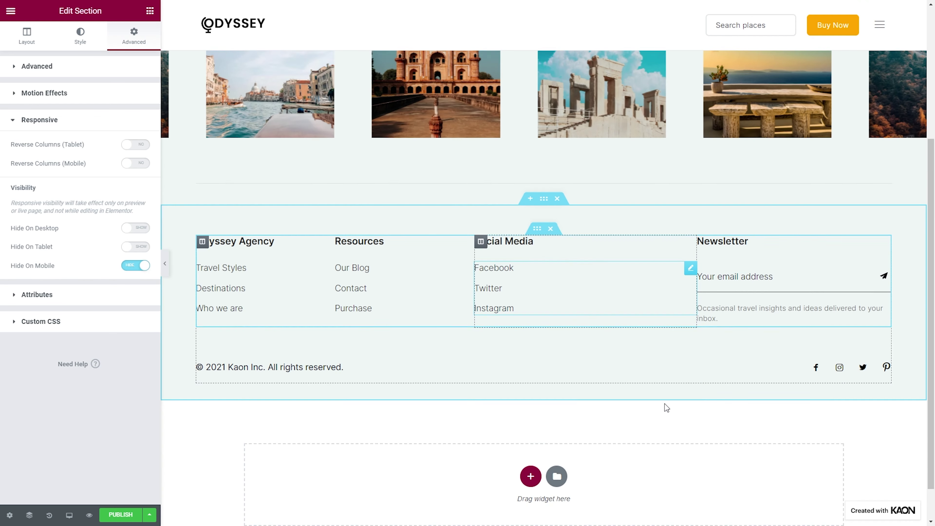
pyautogui.click(556, 433)
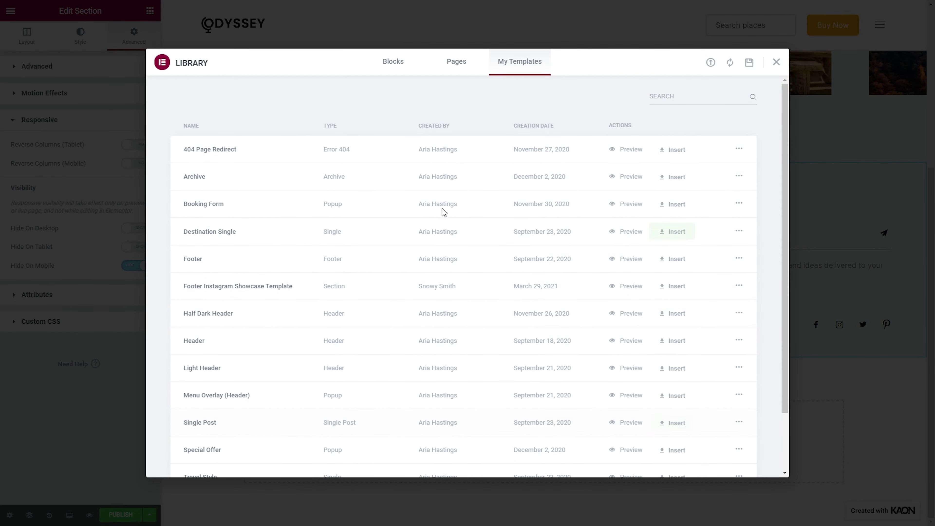
# Insert the centered social-icons block from the library's Footer blocks.
pyautogui.click(390, 68)
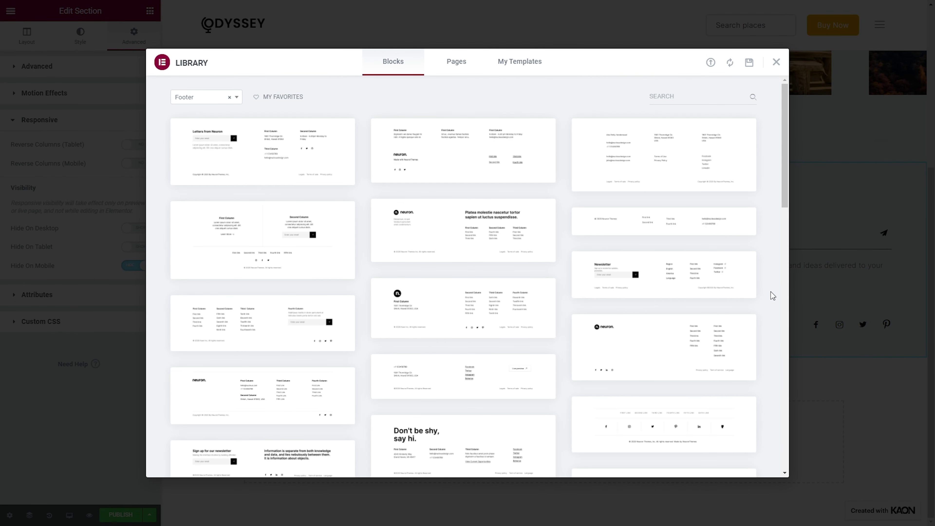
pyautogui.scroll(-10, 771, 291)
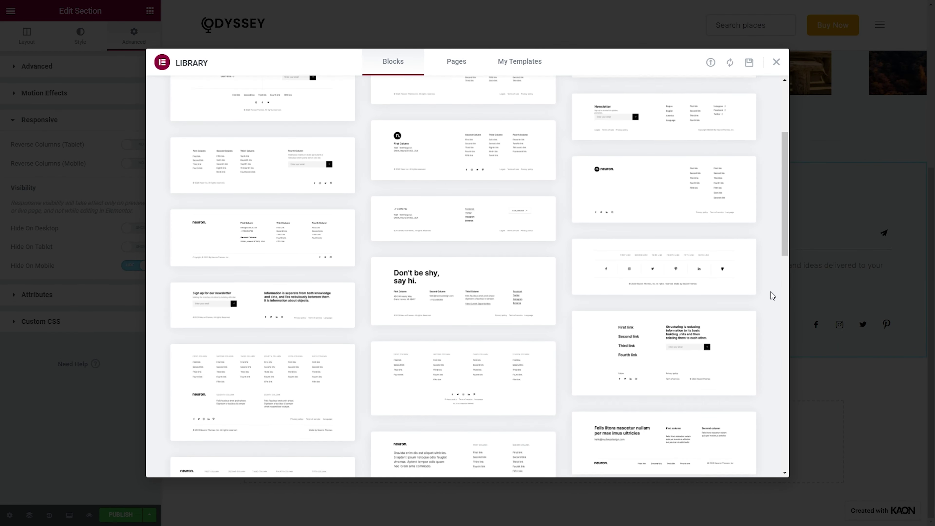
pyautogui.scroll(-10, 771, 291)
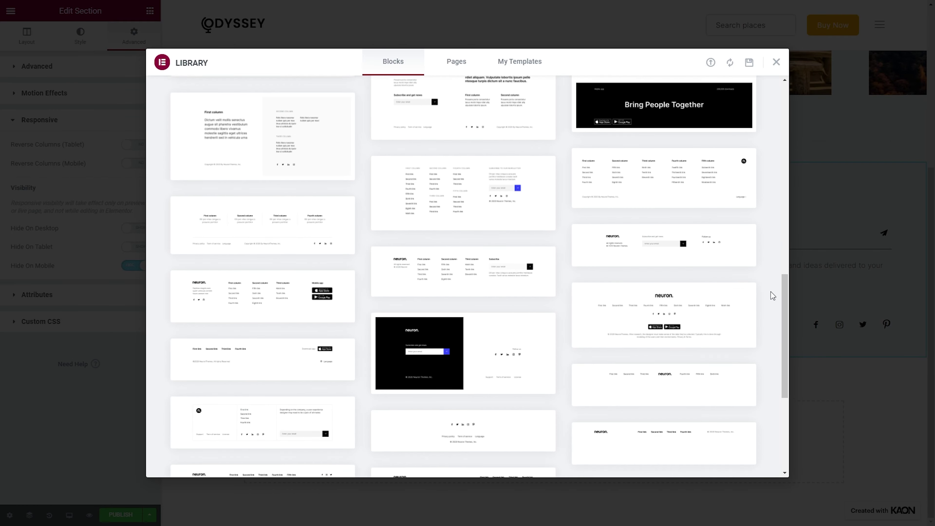
pyautogui.click(394, 331)
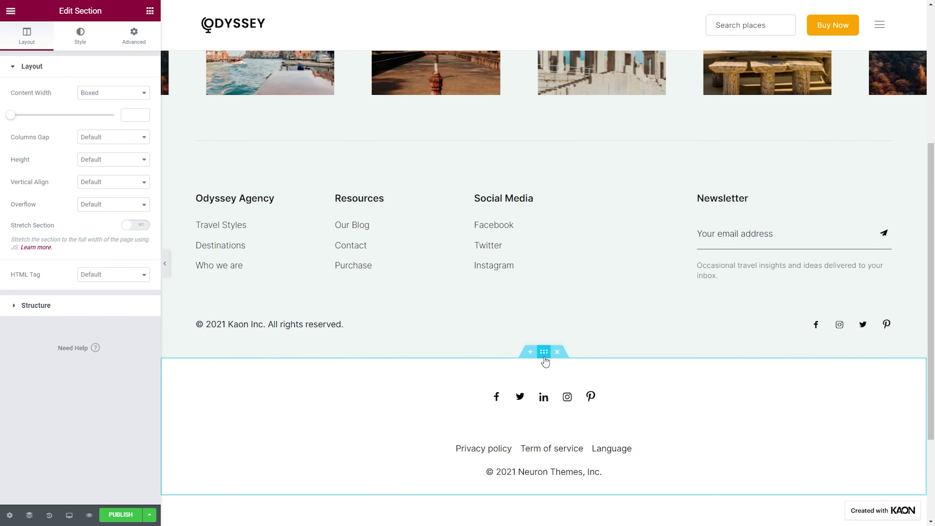
# Set the centered social-icons footer block to Hide On Desktop and Hide On Tablet.
pyautogui.click(130, 42)
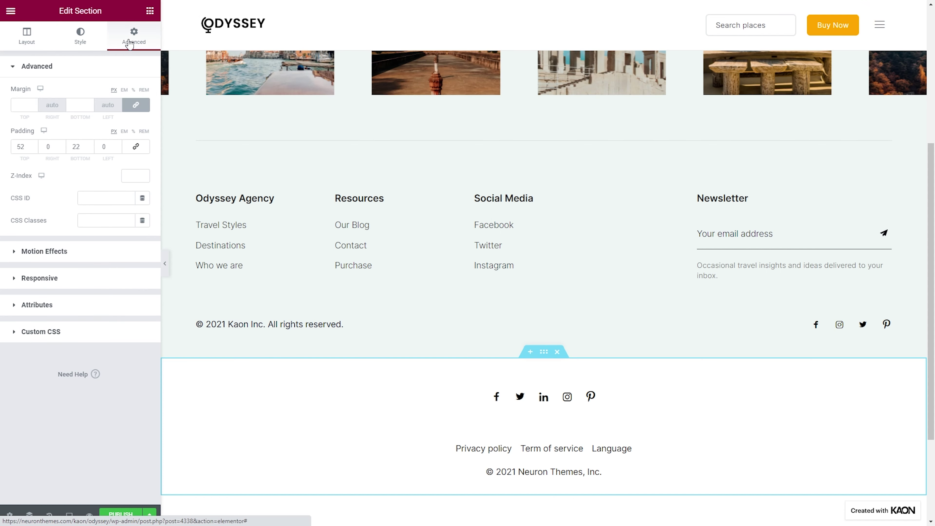
pyautogui.click(101, 277)
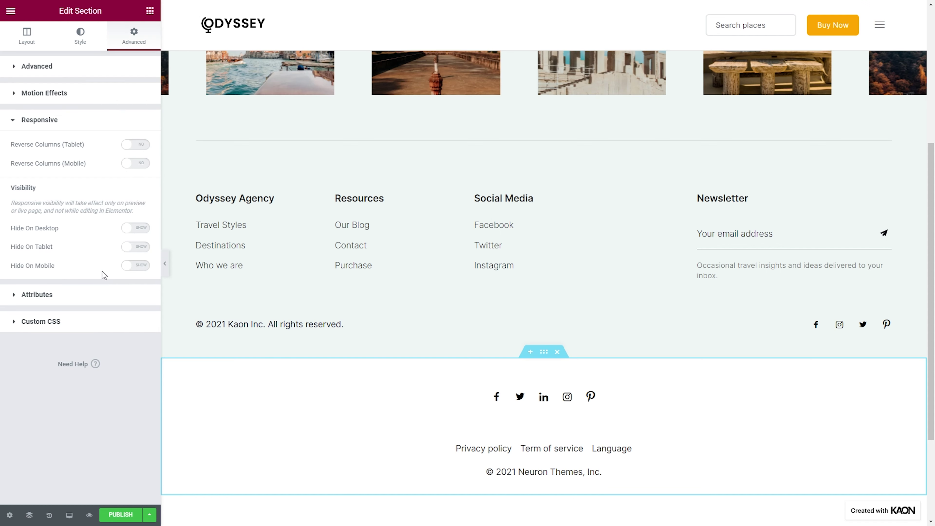
pyautogui.click(137, 229)
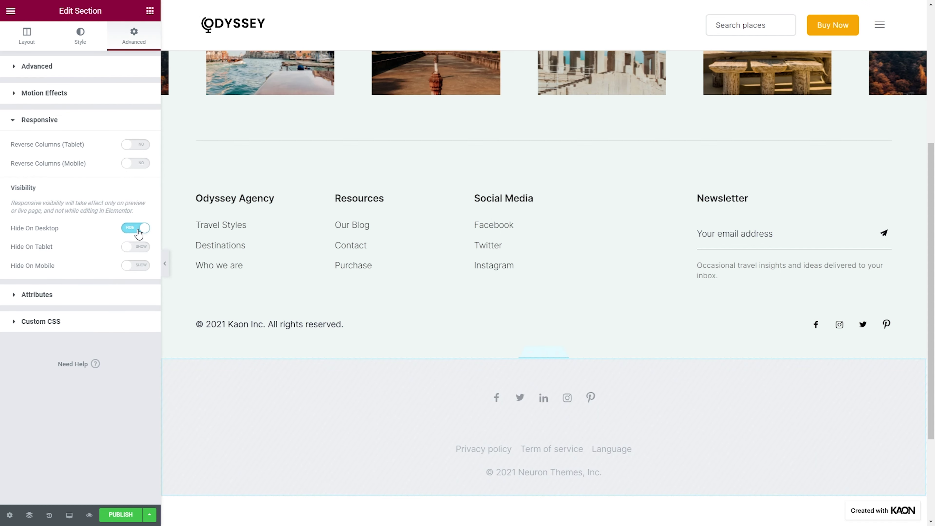
pyautogui.click(141, 247)
# Preview the page at tablet and then mobile width to check which footer shows.
pyautogui.click(69, 516)
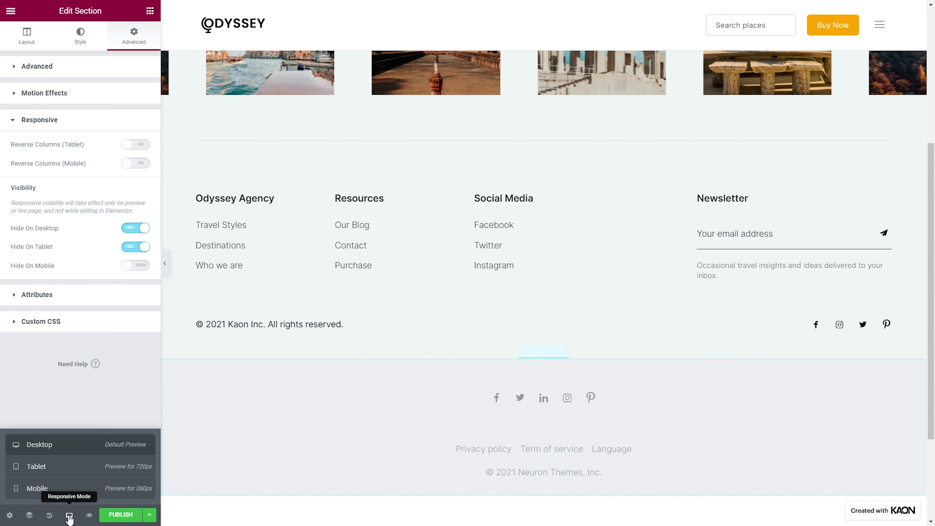
pyautogui.click(76, 467)
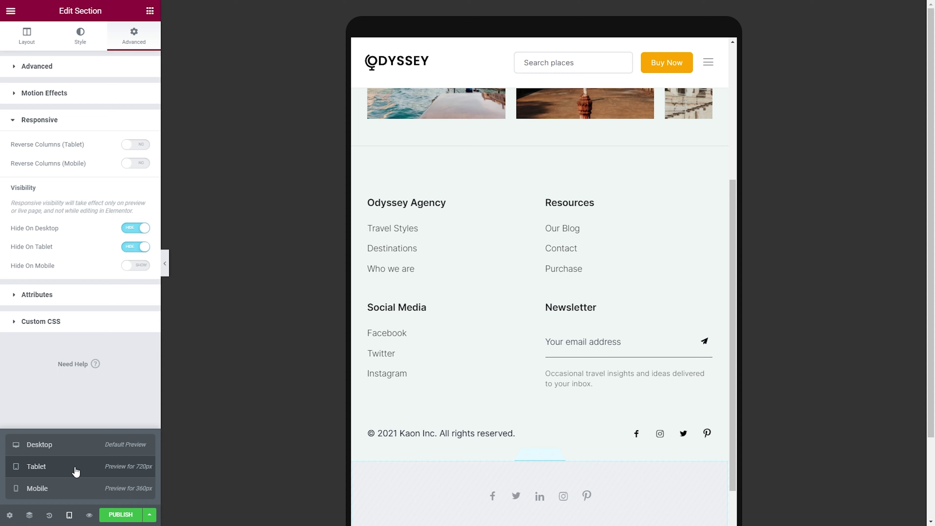
pyautogui.click(78, 490)
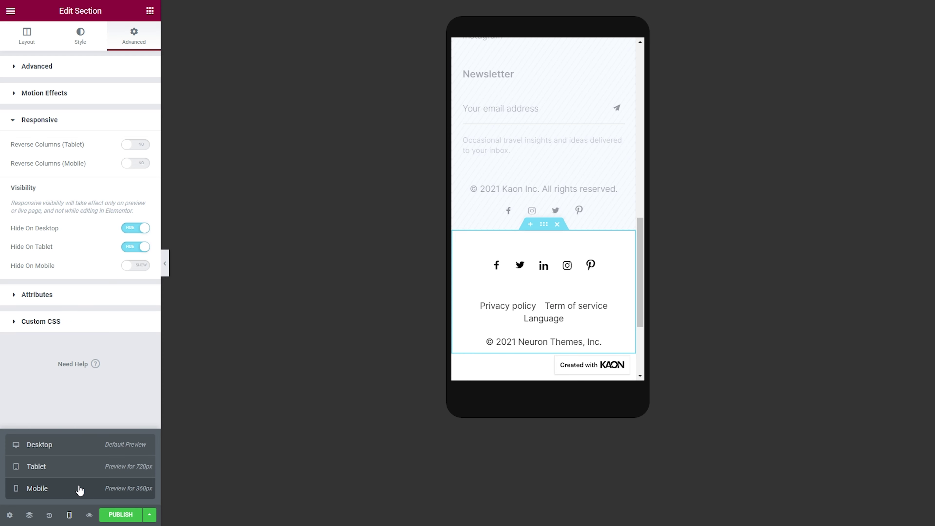
pyautogui.click(122, 515)
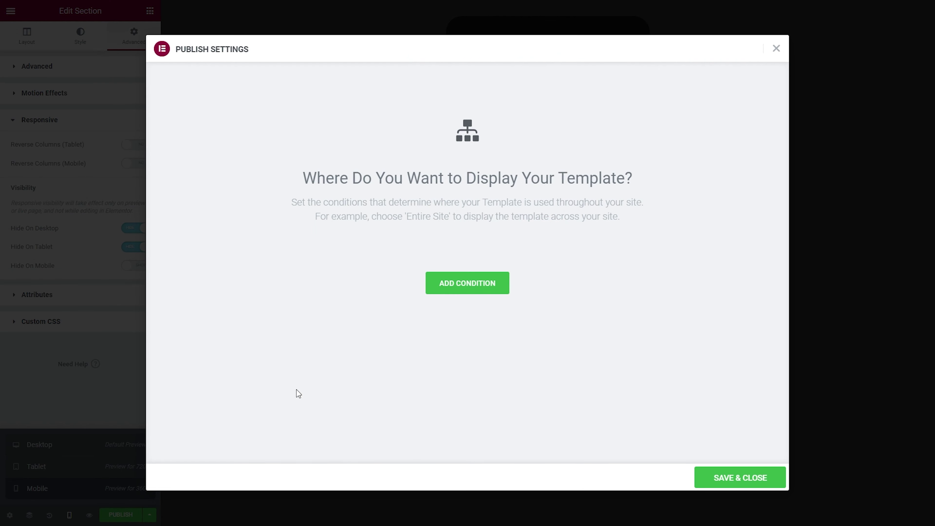
# Add an Include display condition, trying Singular before settling on Entire Site.
pyautogui.click(452, 291)
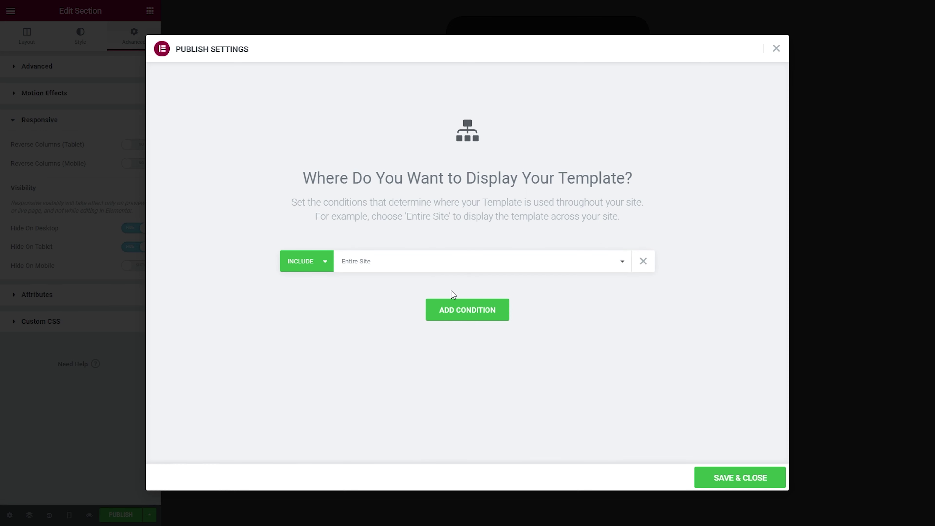
pyautogui.click(435, 262)
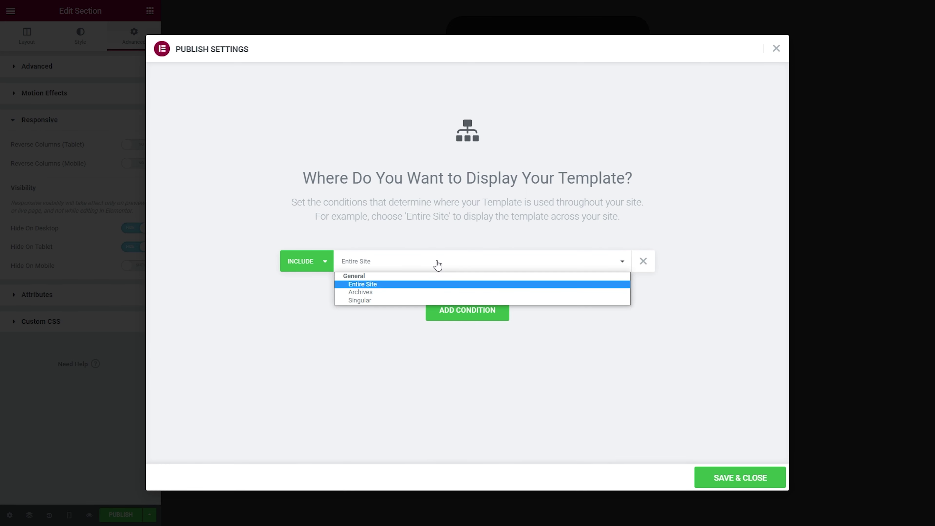
pyautogui.click(411, 299)
pyautogui.click(495, 269)
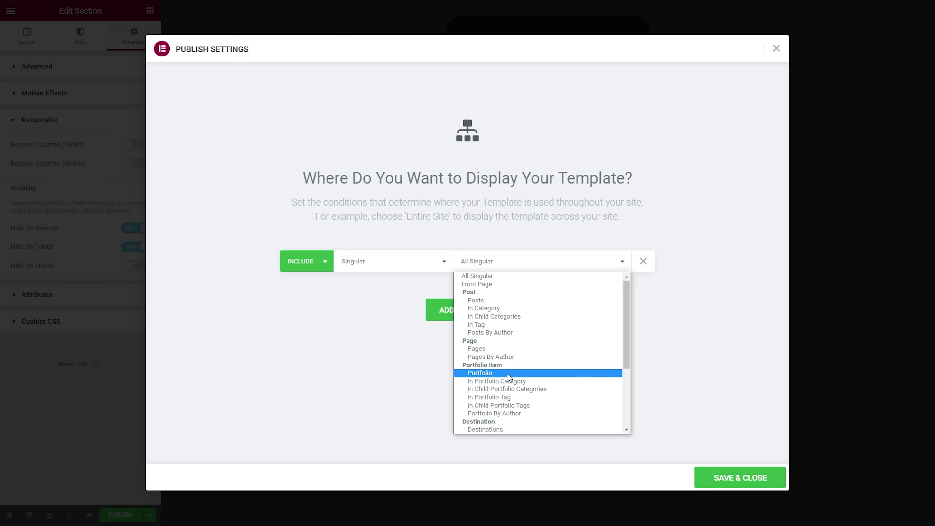
pyautogui.click(525, 267)
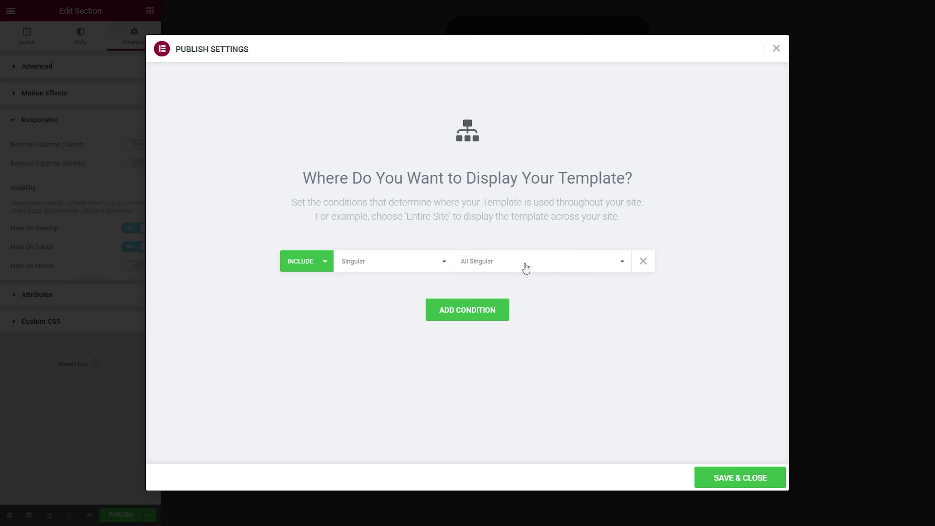
pyautogui.click(405, 268)
pyautogui.click(376, 285)
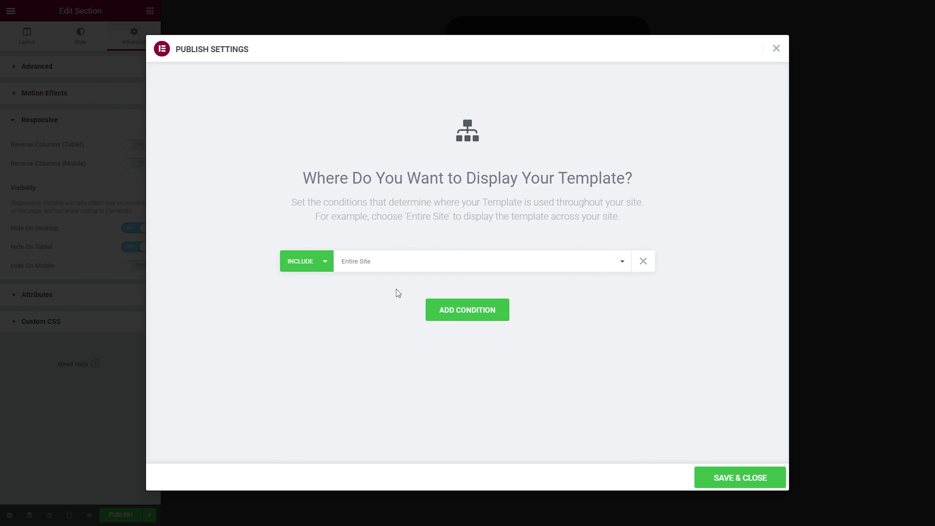